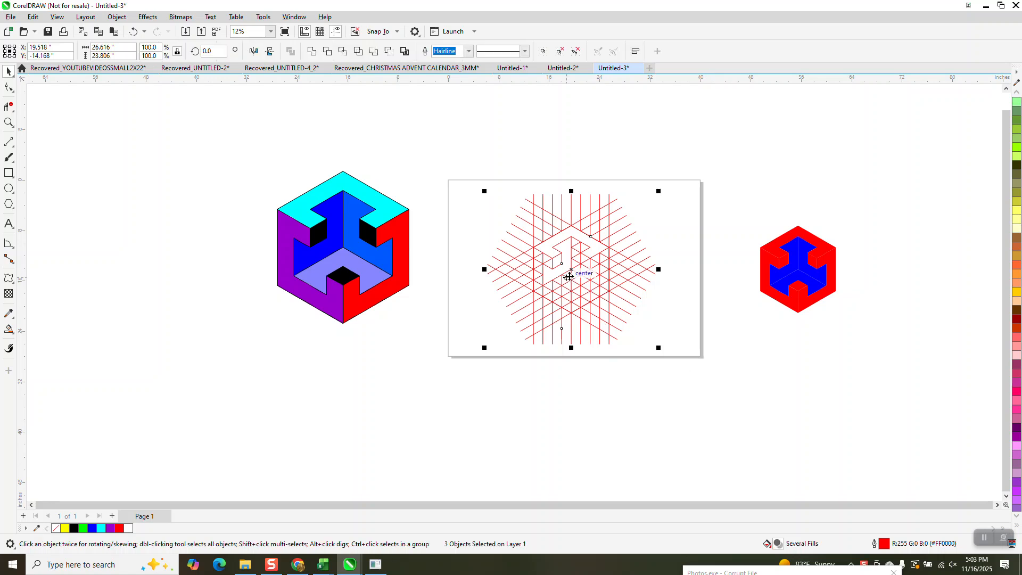
Move the existing line grid off the page and draw a hexagon 12 inches wide at the page centre
{"action": "left_click_drag", "start_coordinate": [554, 281], "coordinate": [838, 176]}
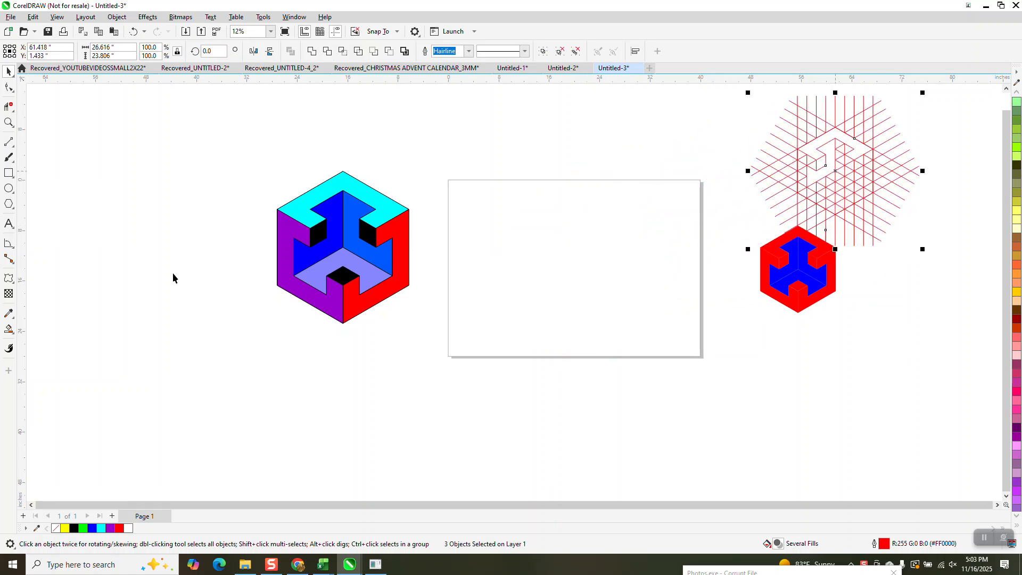
{"action": "left_click", "coordinate": [8, 205]}
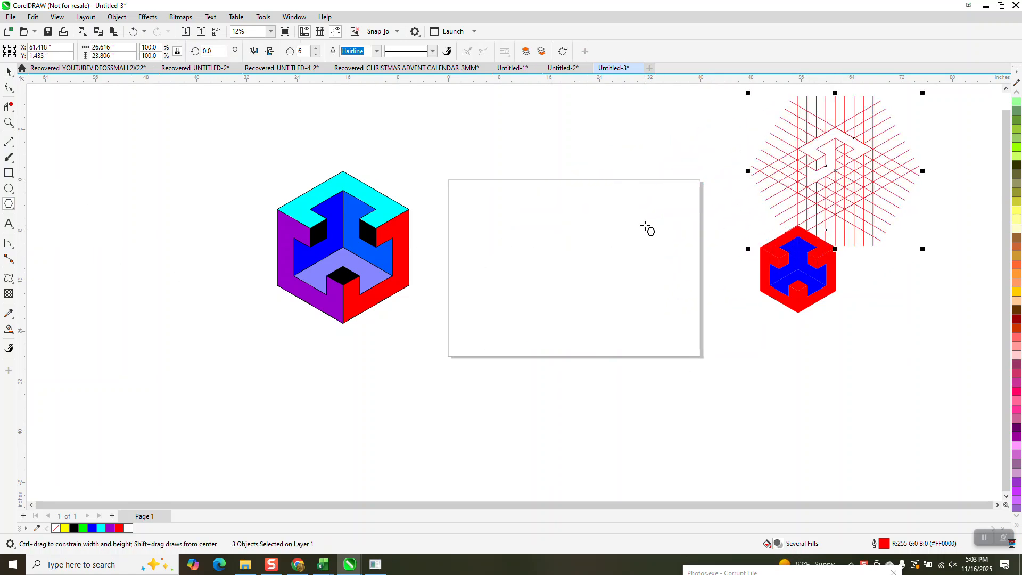
{"action": "left_click_drag", "start_coordinate": [635, 220], "coordinate": [522, 322]}
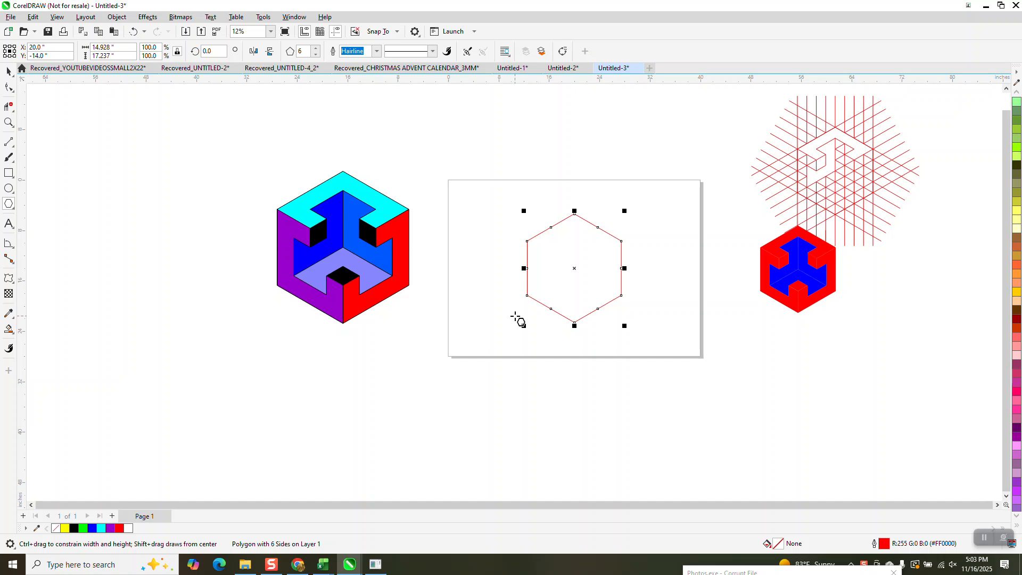
{"action": "left_click", "coordinate": [118, 49]}
{"action": "type", "text": "12"}
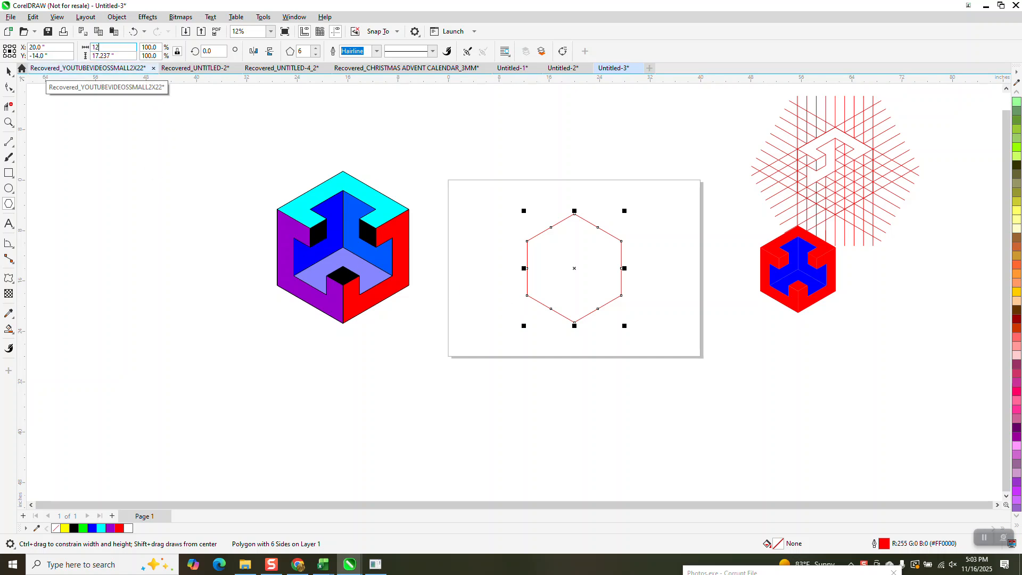
{"action": "key", "text": "Return"}
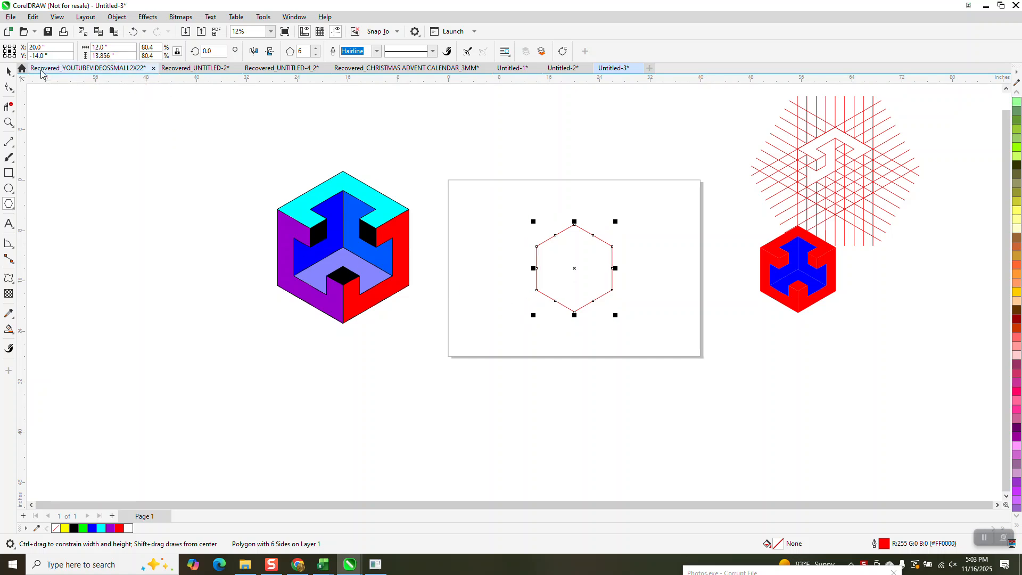
Draw a vertical line about 18 inches long and centre it on the hexagon's left edge
{"action": "left_click", "coordinate": [9, 122]}
{"action": "left_click_drag", "start_coordinate": [493, 200], "coordinate": [720, 366]}
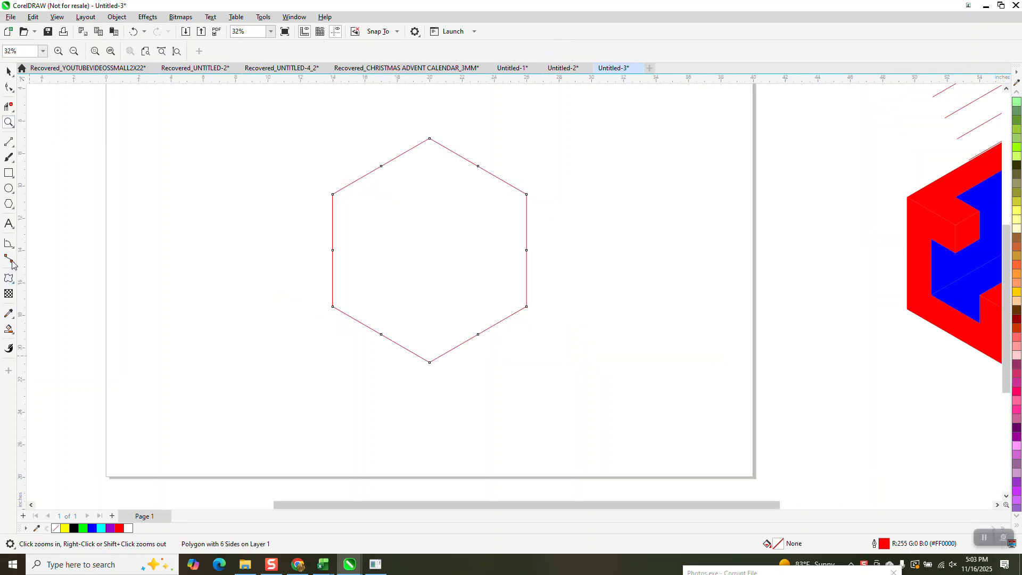
{"action": "left_click", "coordinate": [6, 142]}
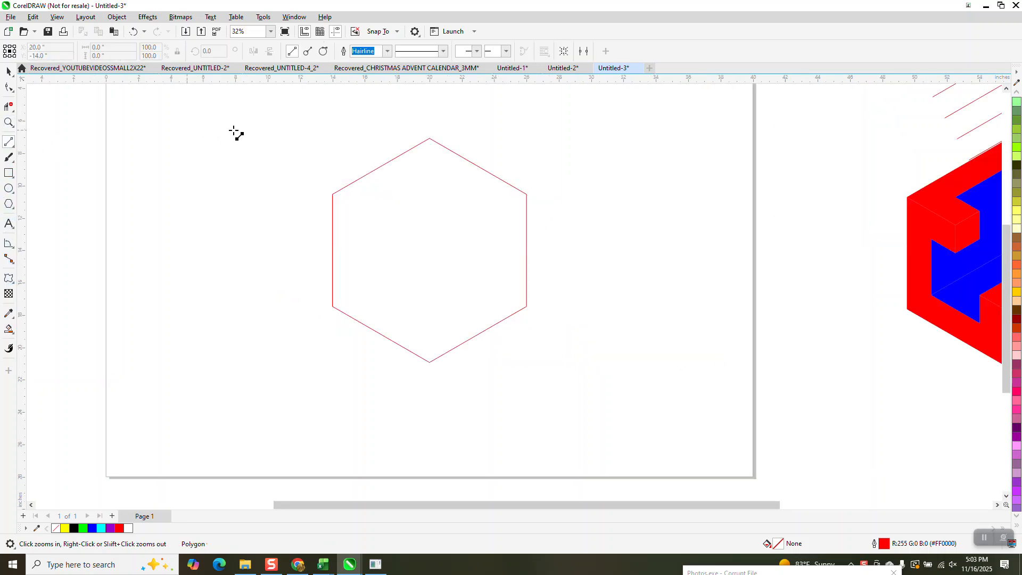
{"action": "left_click_drag", "start_coordinate": [291, 113], "coordinate": [302, 406]}
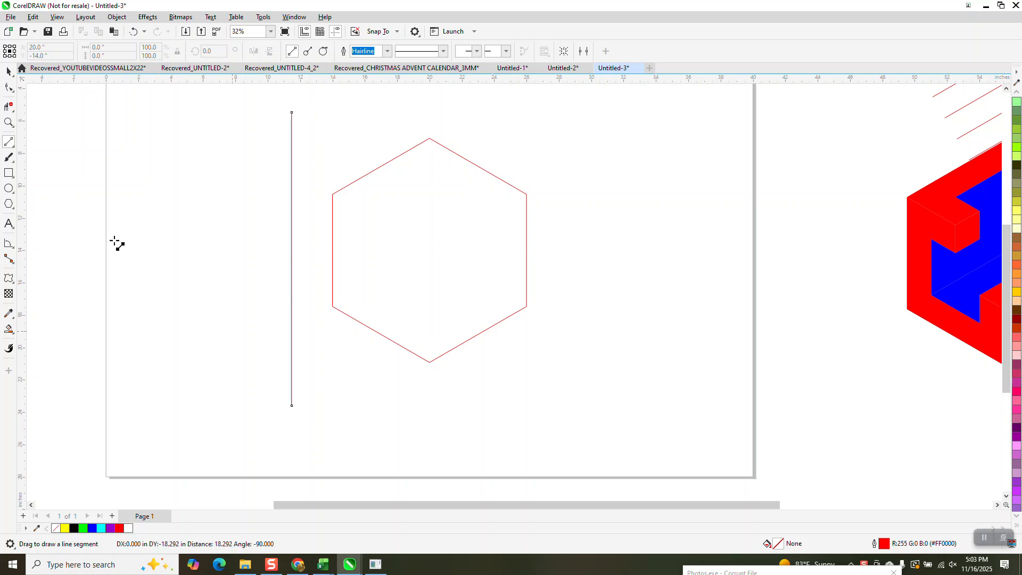
{"action": "key", "text": "space"}
{"action": "left_click_drag", "start_coordinate": [295, 259], "coordinate": [334, 248]}
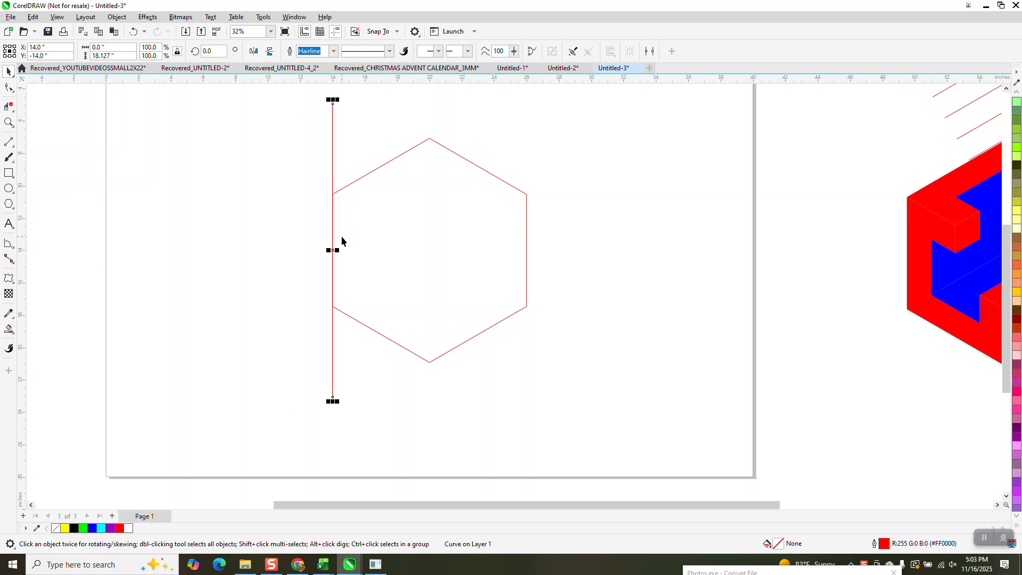
Duplicate the vertical line onto the hexagon's right edge
{"action": "left_click", "coordinate": [355, 128]}
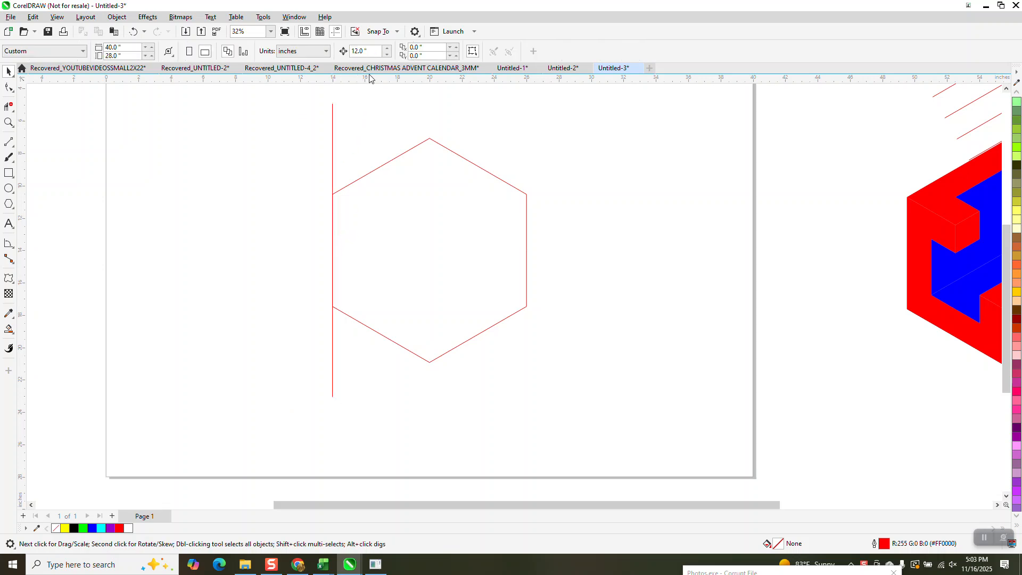
{"action": "left_click", "coordinate": [332, 182]}
{"action": "key", "text": "ctrl+d"}
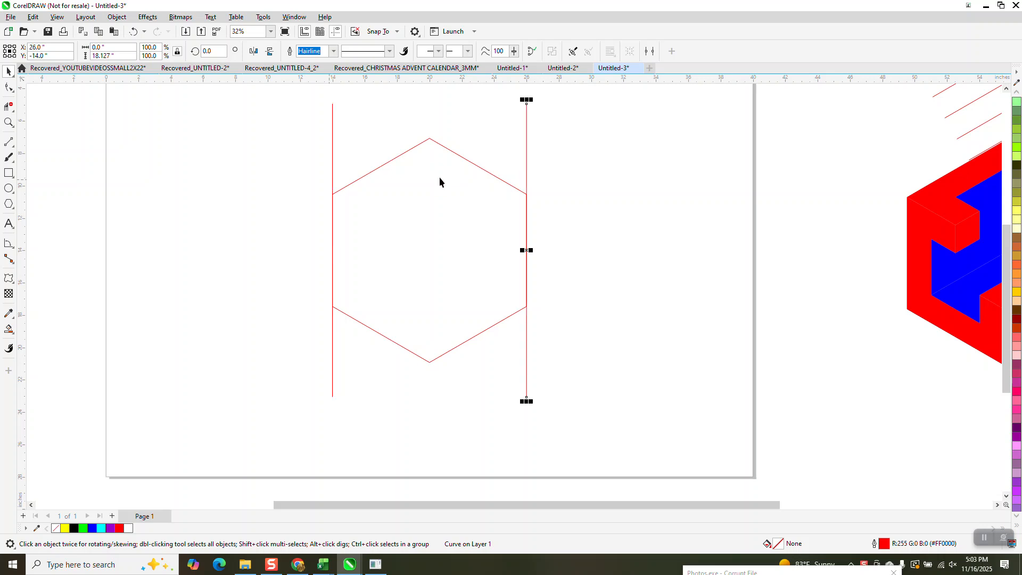
Blend the two vertical lines with 7 steps between them
{"action": "left_click", "coordinate": [332, 142], "text": "shift"}
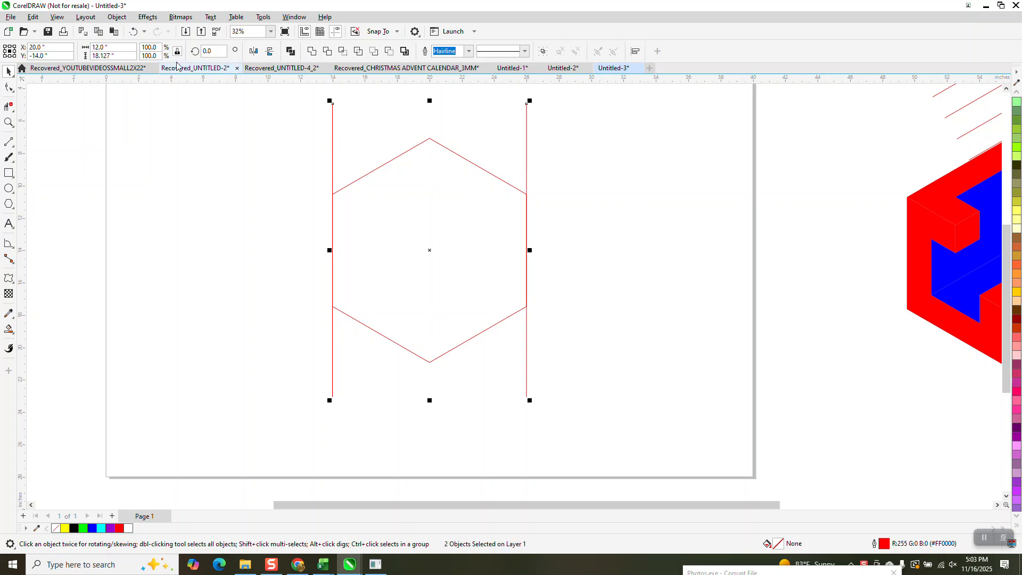
{"action": "left_click", "coordinate": [148, 17]}
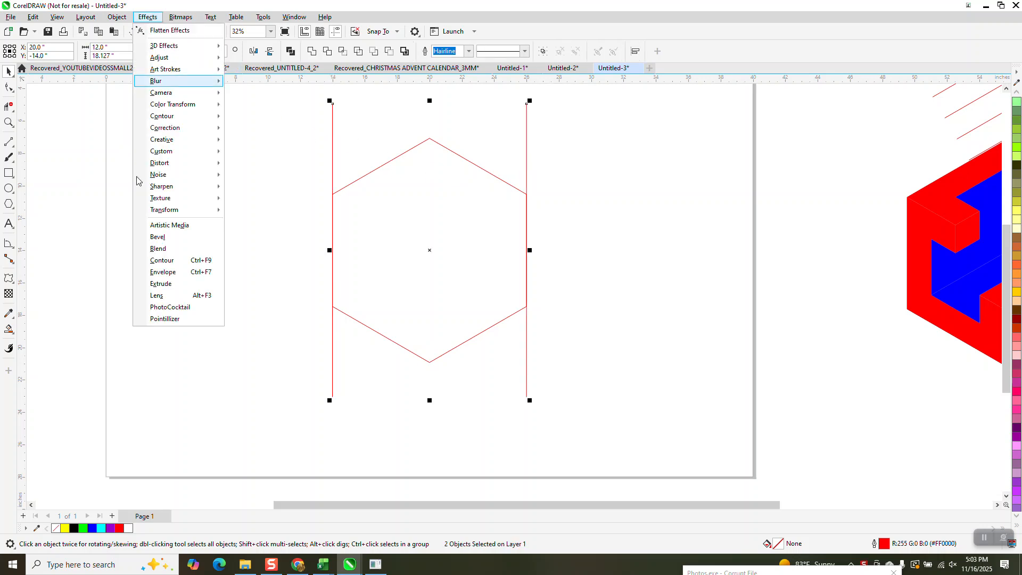
{"action": "left_click", "coordinate": [158, 248]}
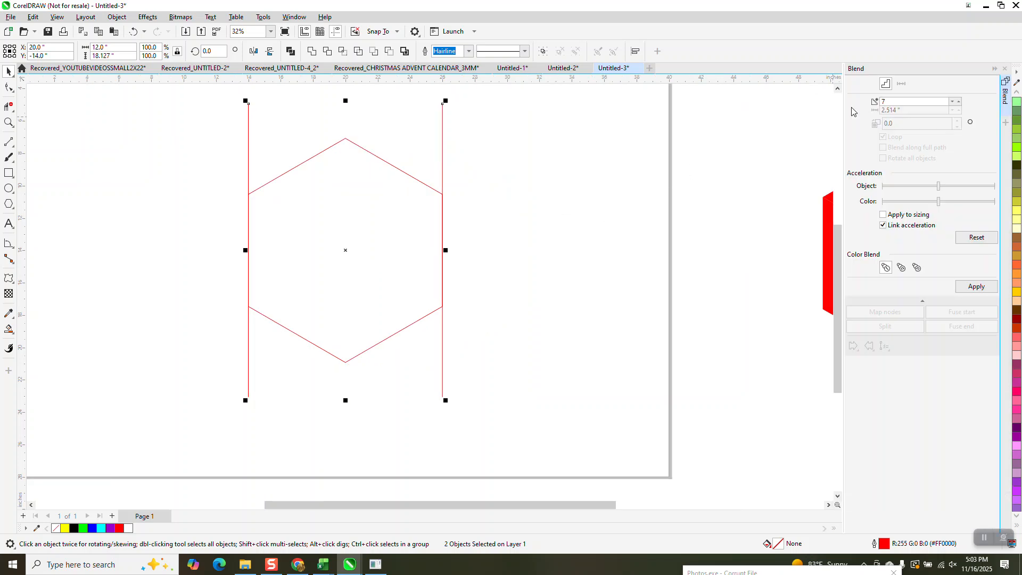
{"action": "left_click", "coordinate": [976, 286]}
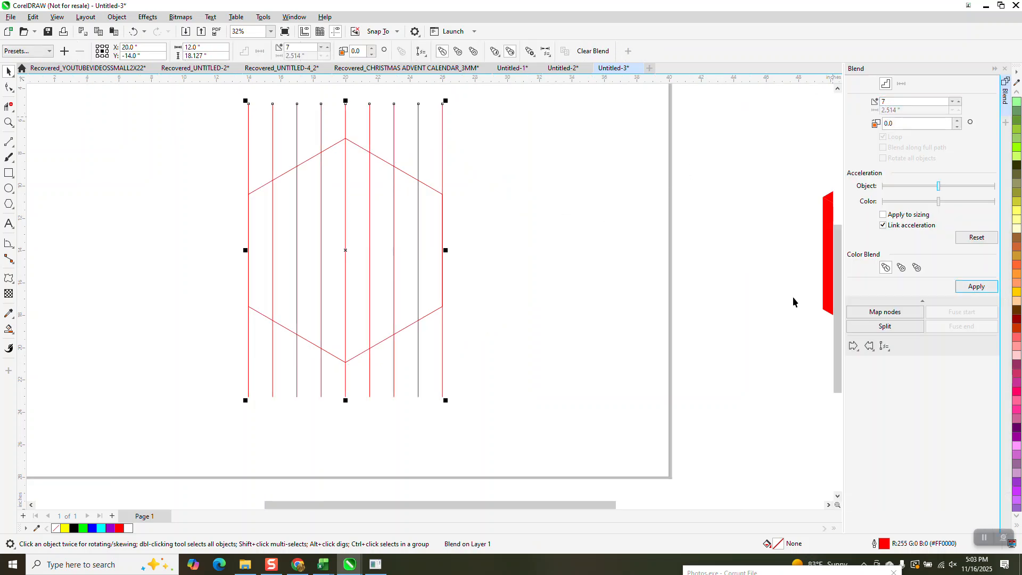
Break the line blend apart and group all the vertical lines
{"action": "scroll", "coordinate": [688, 310], "scroll_direction": "down", "scroll_amount": 1}
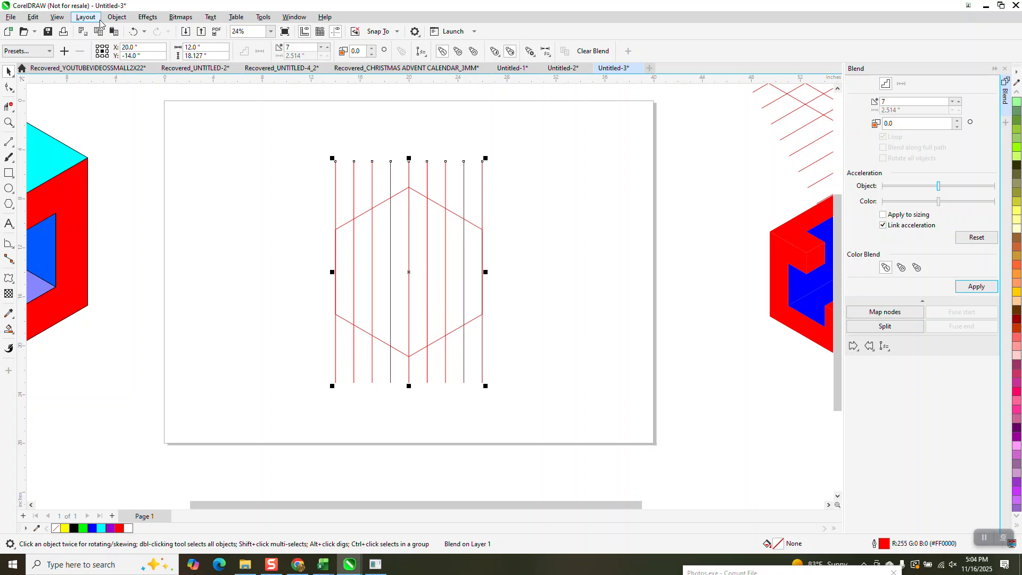
{"action": "left_click", "coordinate": [116, 17]}
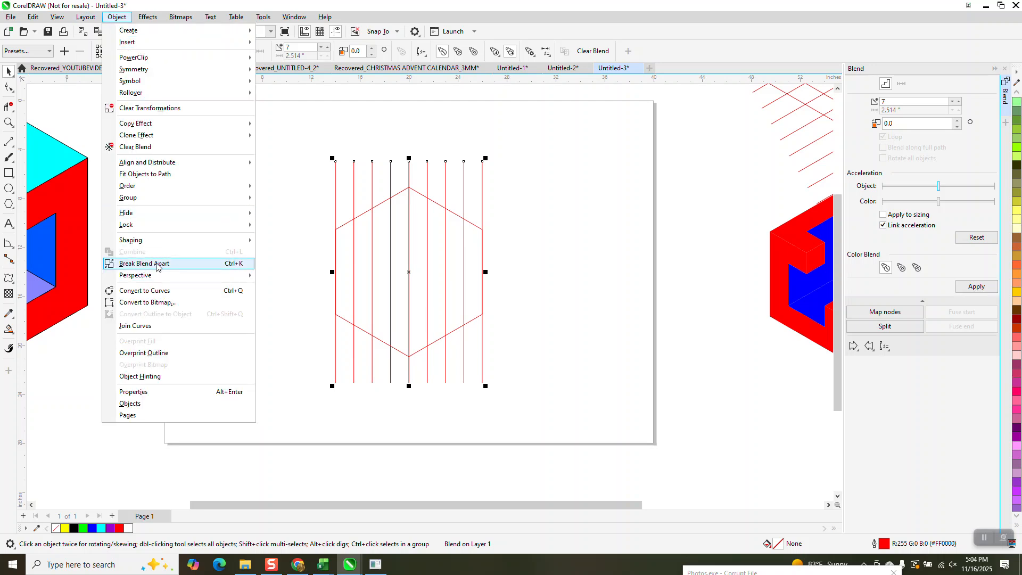
{"action": "left_click", "coordinate": [171, 263]}
{"action": "left_click_drag", "start_coordinate": [314, 149], "coordinate": [525, 177]}
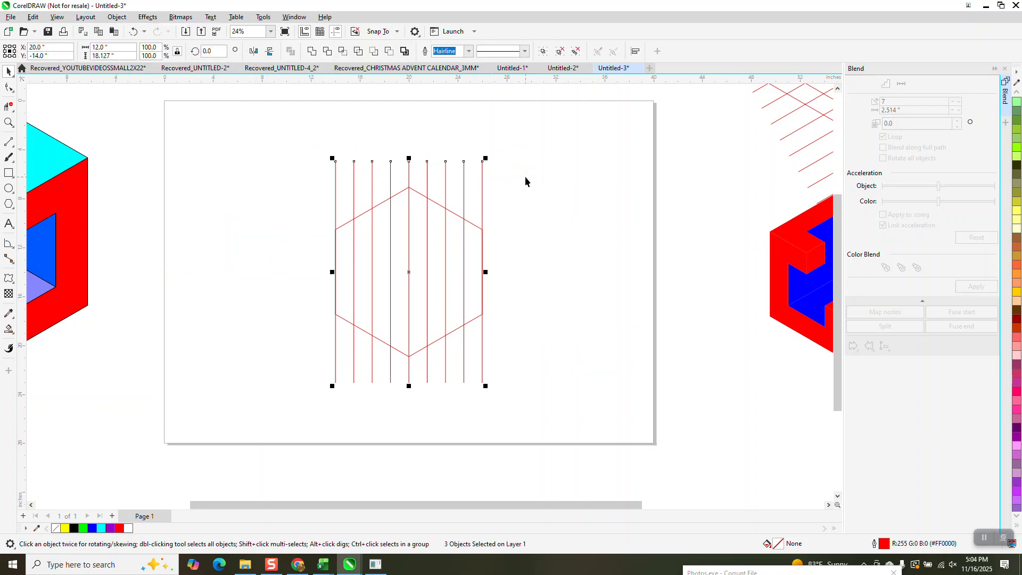
{"action": "key", "text": "ctrl+g"}
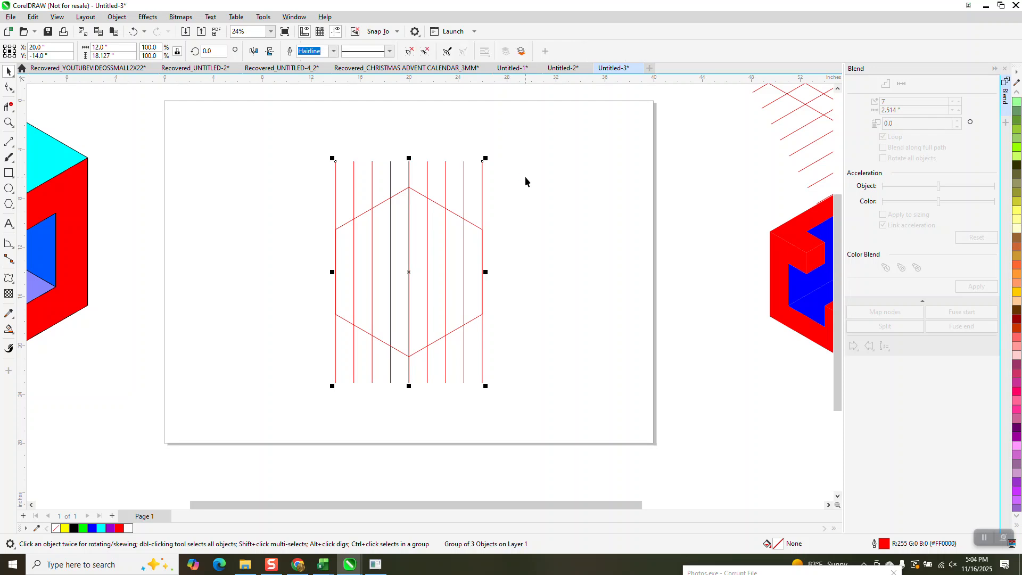
Add copies of the line group rotated 60° and 120° about its centre to form a triangular grid
{"action": "left_click_drag", "start_coordinate": [219, 53], "coordinate": [178, 60]}
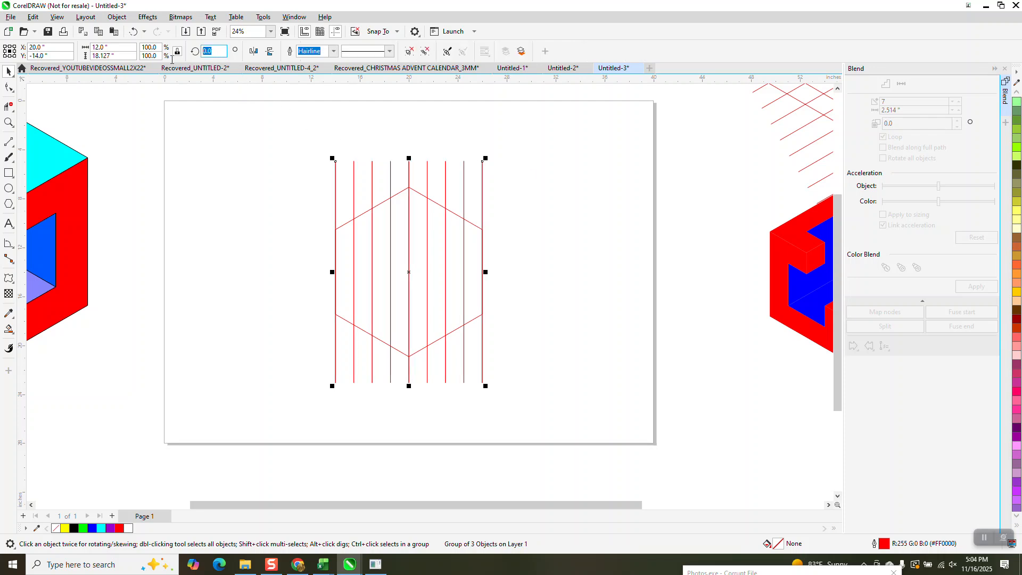
{"action": "type", "text": "60"}
{"action": "key", "text": "Return"}
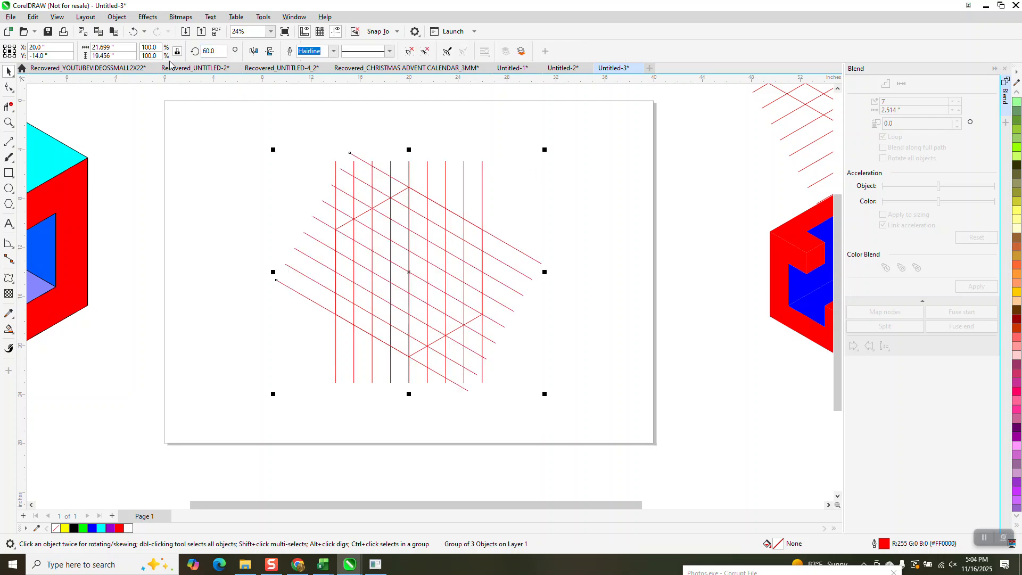
{"action": "key", "text": "ctrl+d"}
Move the small red-and-blue cube farther away and place the old line grid beside the new one
{"action": "scroll", "coordinate": [541, 308], "scroll_direction": "down", "scroll_amount": 5}
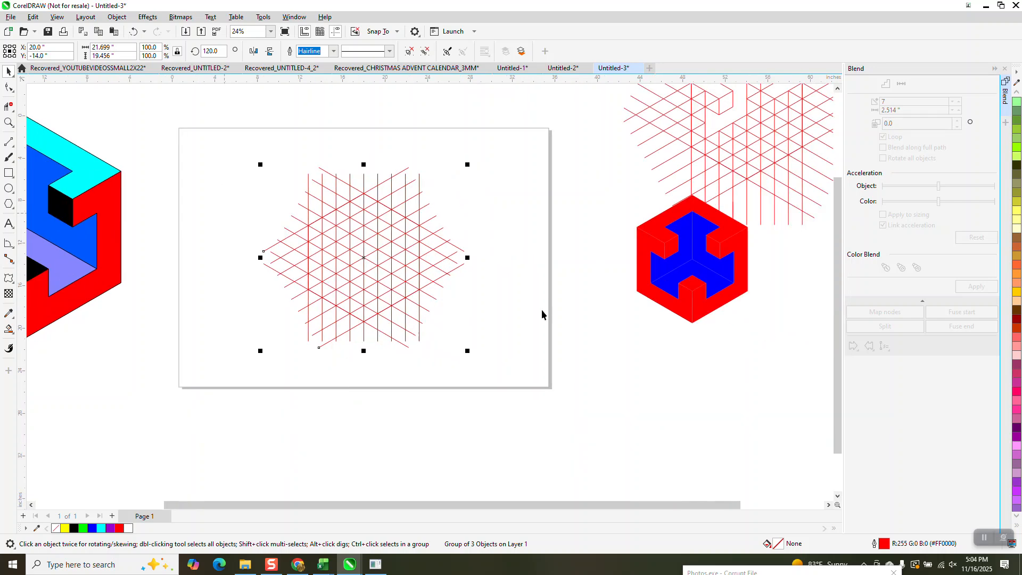
{"action": "left_click_drag", "start_coordinate": [627, 232], "coordinate": [698, 341]}
{"action": "left_click_drag", "start_coordinate": [669, 277], "coordinate": [765, 329]}
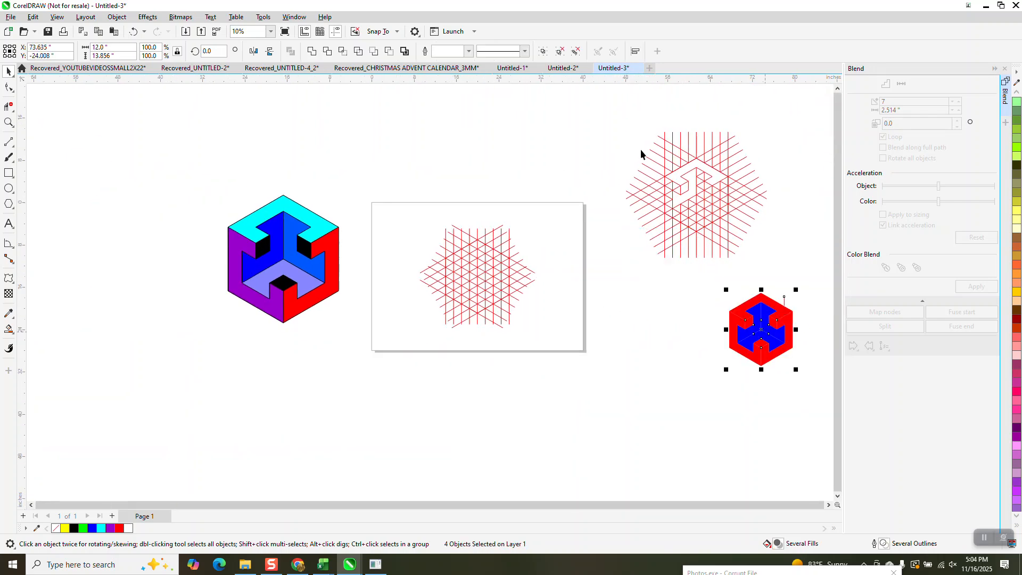
{"action": "left_click", "coordinate": [732, 231]}
{"action": "left_click_drag", "start_coordinate": [678, 189], "coordinate": [596, 264]}
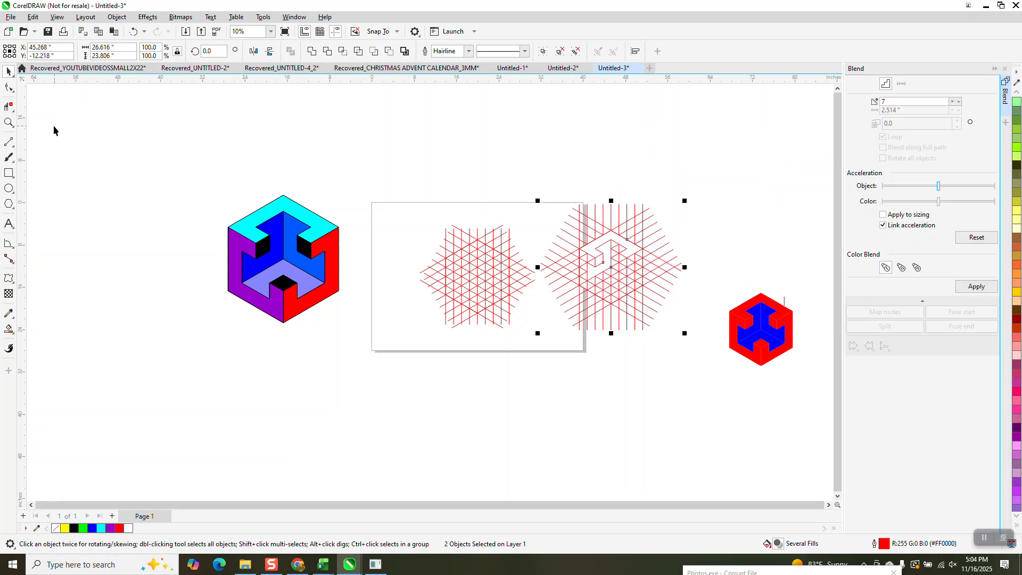
Fill the diamond at the top point of the new grid's hexagon red, without outline, using Smart Fill
{"action": "left_click", "coordinate": [8, 123]}
{"action": "left_click_drag", "start_coordinate": [394, 197], "coordinate": [702, 352]}
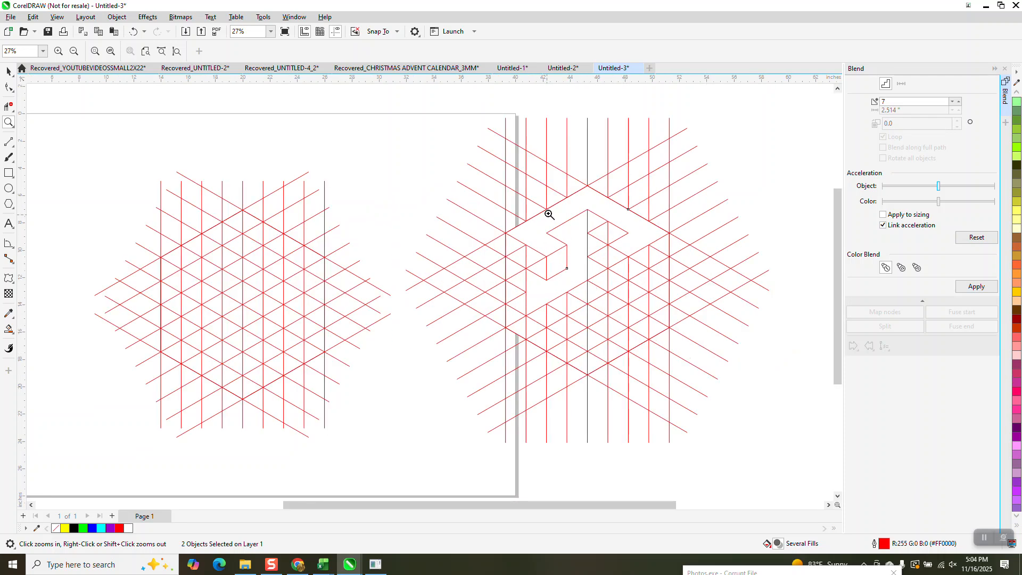
{"action": "right_click", "coordinate": [548, 280]}
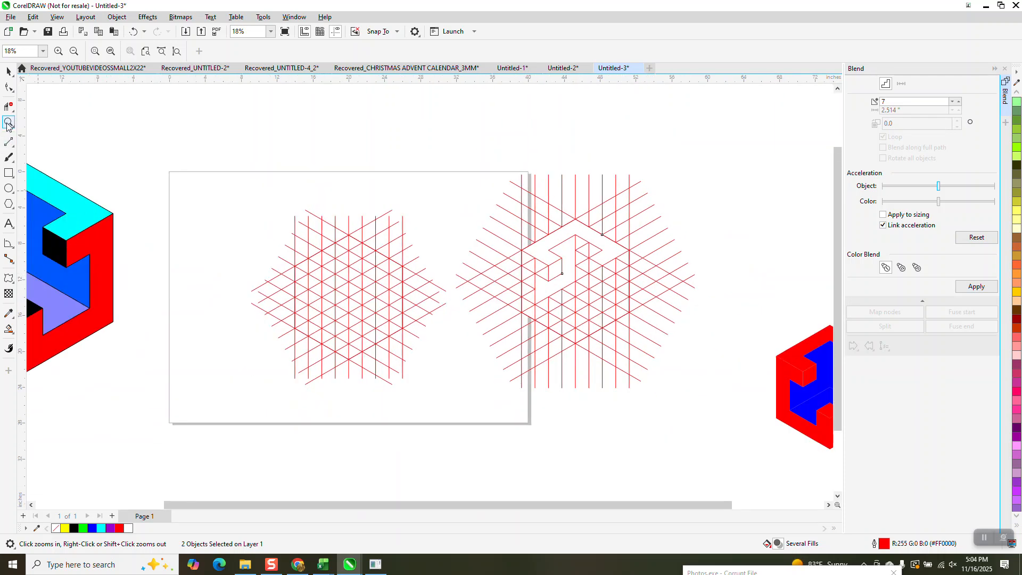
{"action": "left_click_drag", "start_coordinate": [268, 202], "coordinate": [783, 406]}
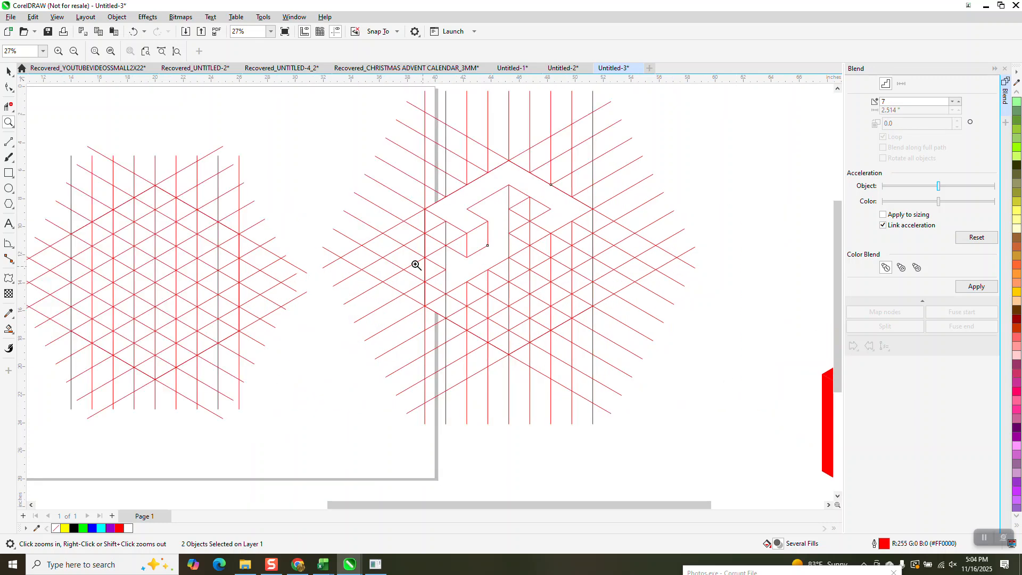
{"action": "right_click", "coordinate": [416, 264]}
{"action": "left_click", "coordinate": [13, 333]}
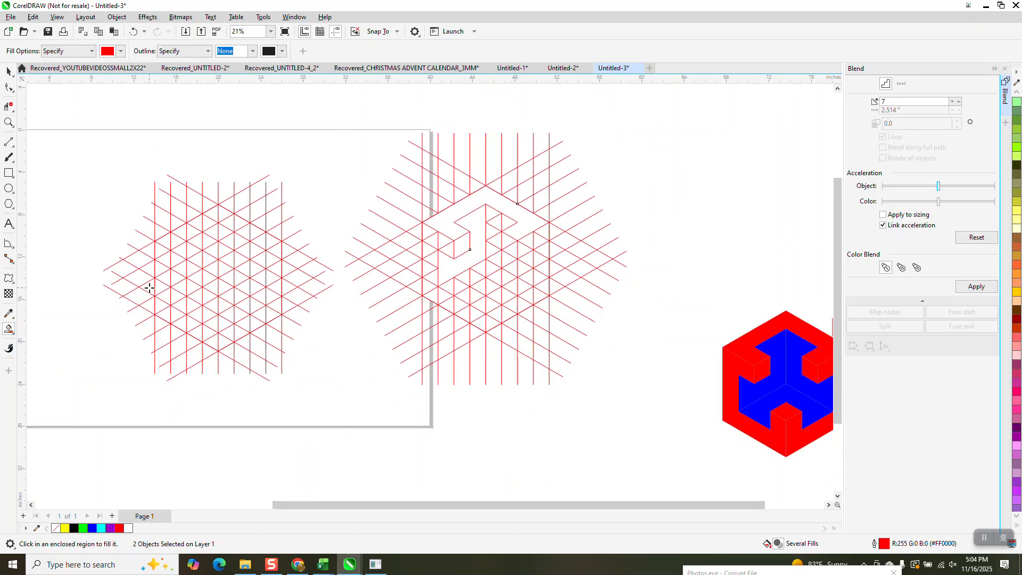
{"action": "left_click", "coordinate": [215, 213]}
{"action": "left_click", "coordinate": [221, 214]}
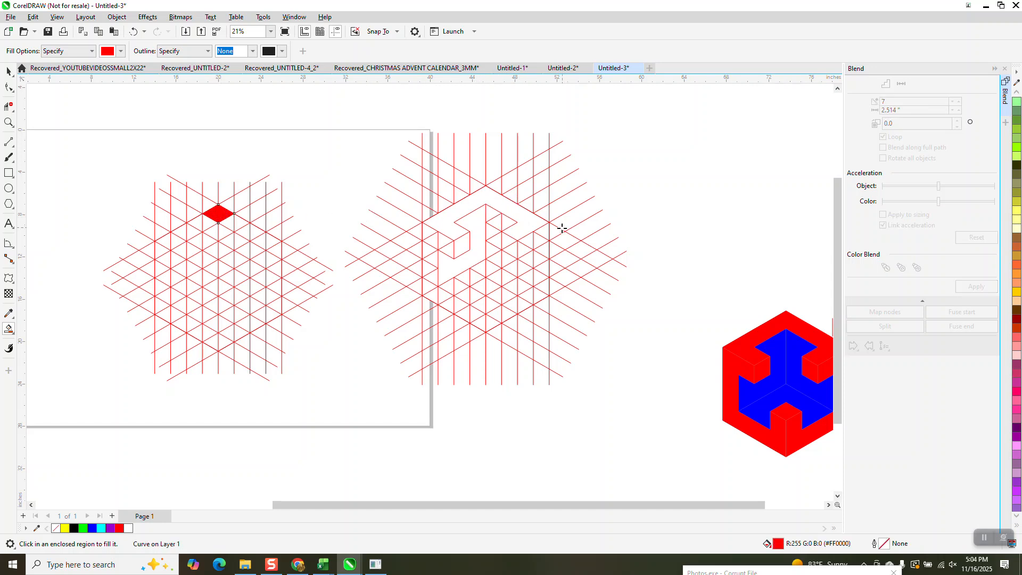
Fill the cells along the hexagon's upper-right edge red down to the right corner, including the inward-turning end
{"action": "left_click", "coordinate": [242, 223]}
{"action": "left_click", "coordinate": [230, 224]}
{"action": "left_click", "coordinate": [248, 229]}
{"action": "left_click", "coordinate": [253, 231]}
{"action": "left_click", "coordinate": [272, 239]}
{"action": "left_click", "coordinate": [261, 241]}
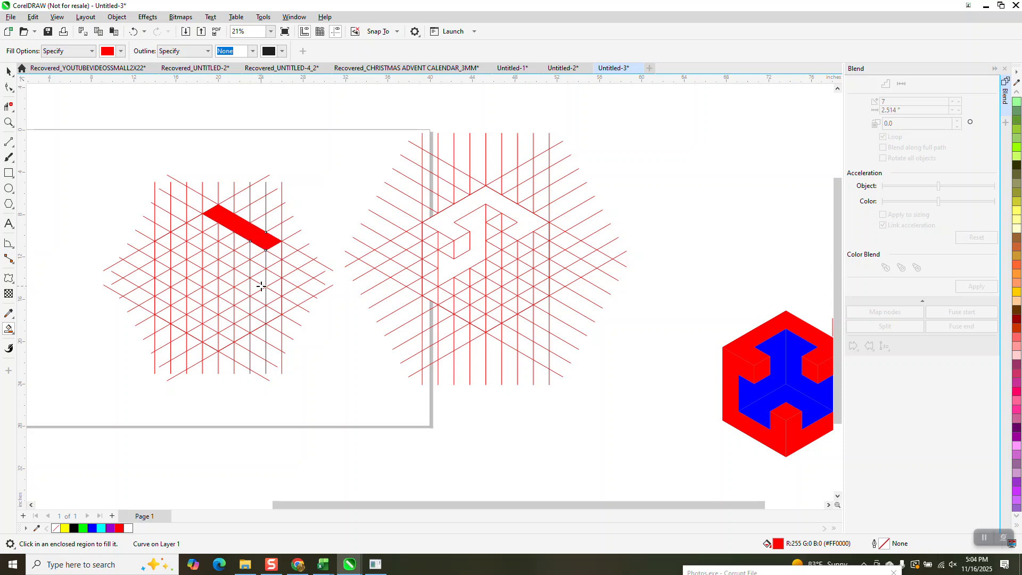
{"action": "left_click", "coordinate": [252, 251]}
{"action": "left_click", "coordinate": [244, 251]}
Fill the cells along the hexagon's upper-left edge red down to the left corner, undoing the extra cell below it
{"action": "left_click", "coordinate": [211, 224]}
{"action": "left_click", "coordinate": [198, 224]}
{"action": "left_click", "coordinate": [190, 233]}
{"action": "left_click", "coordinate": [179, 236]}
{"action": "left_click", "coordinate": [175, 241]}
{"action": "left_click", "coordinate": [164, 241]}
{"action": "left_click", "coordinate": [159, 251]}
{"action": "left_click", "coordinate": [133, 31]}
Fill the cells turning inward and down from the left arm red, matching the reference grid's hook
{"action": "left_click", "coordinate": [181, 249]}
{"action": "left_click", "coordinate": [190, 251]}
{"action": "left_click", "coordinate": [195, 259]}
{"action": "left_click", "coordinate": [190, 270]}
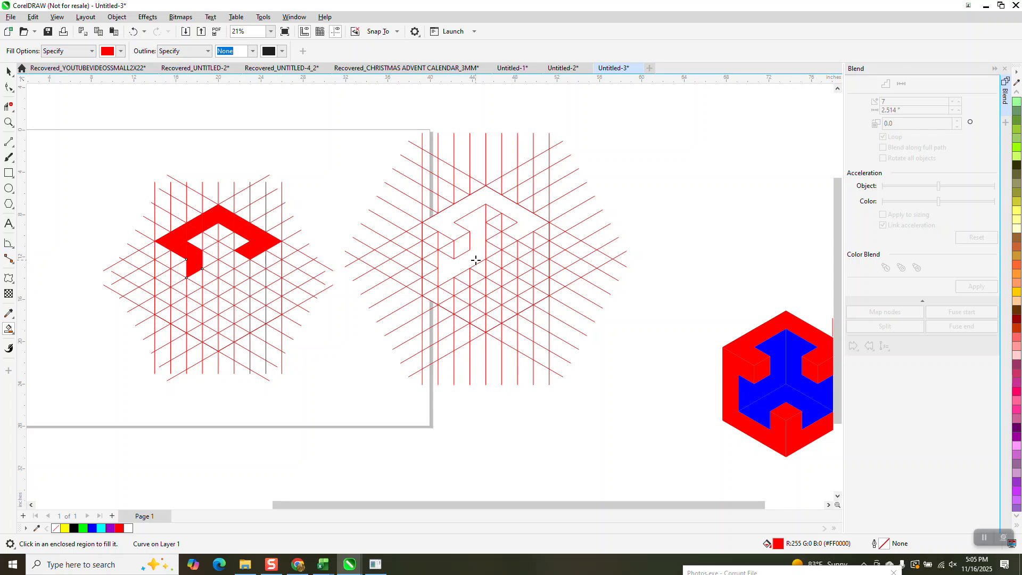
Move all the red filled pieces off the grid, centred at X 68 inches above the small cube, and collapse the Blend docker
{"action": "left_click", "coordinate": [7, 70]}
{"action": "scroll", "coordinate": [298, 218], "scroll_direction": "down", "scroll_amount": 2}
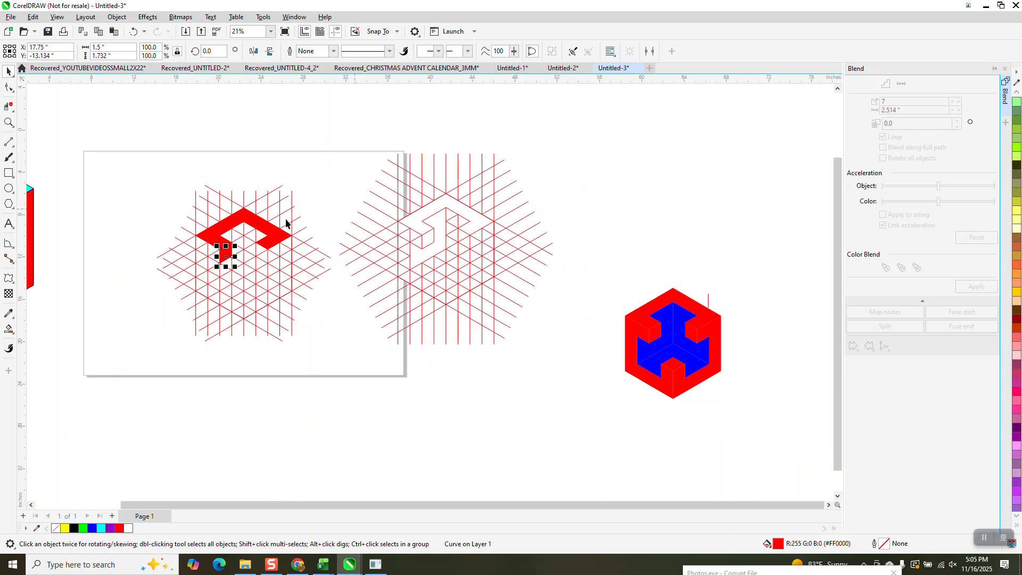
{"action": "left_click", "coordinate": [220, 196]}
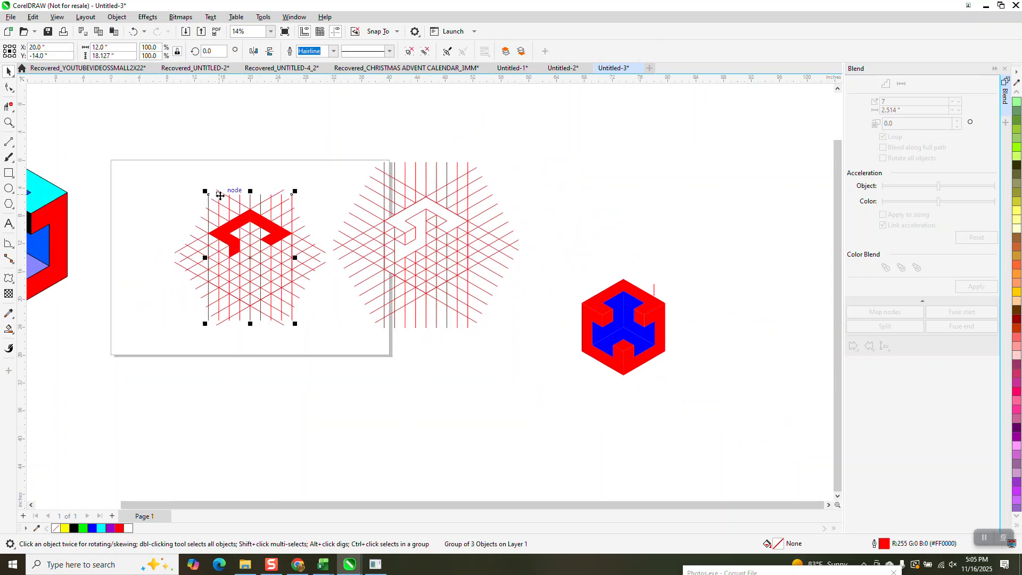
{"action": "left_click_drag", "start_coordinate": [179, 206], "coordinate": [630, 259]}
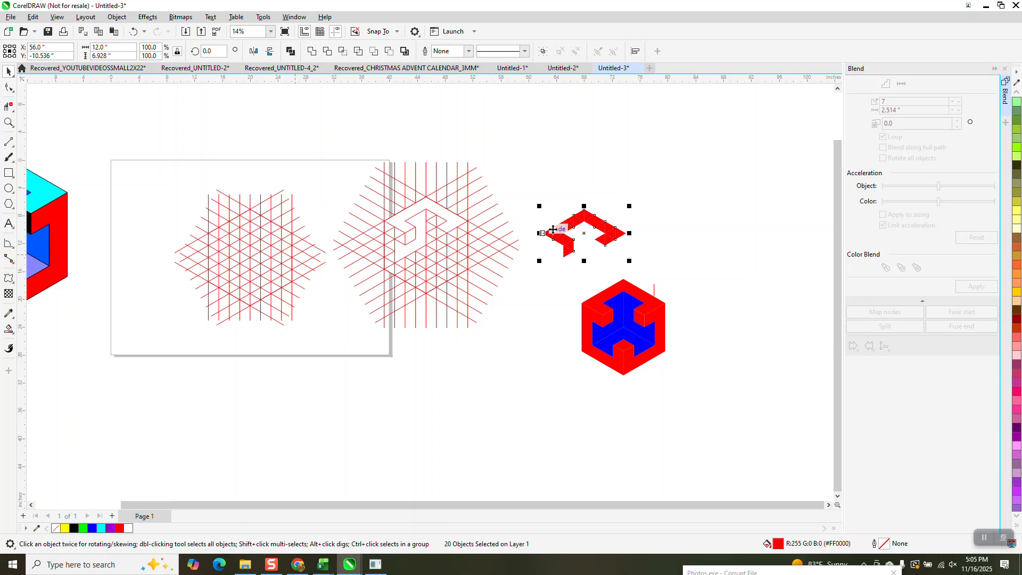
{"action": "left_click", "coordinate": [1005, 72]}
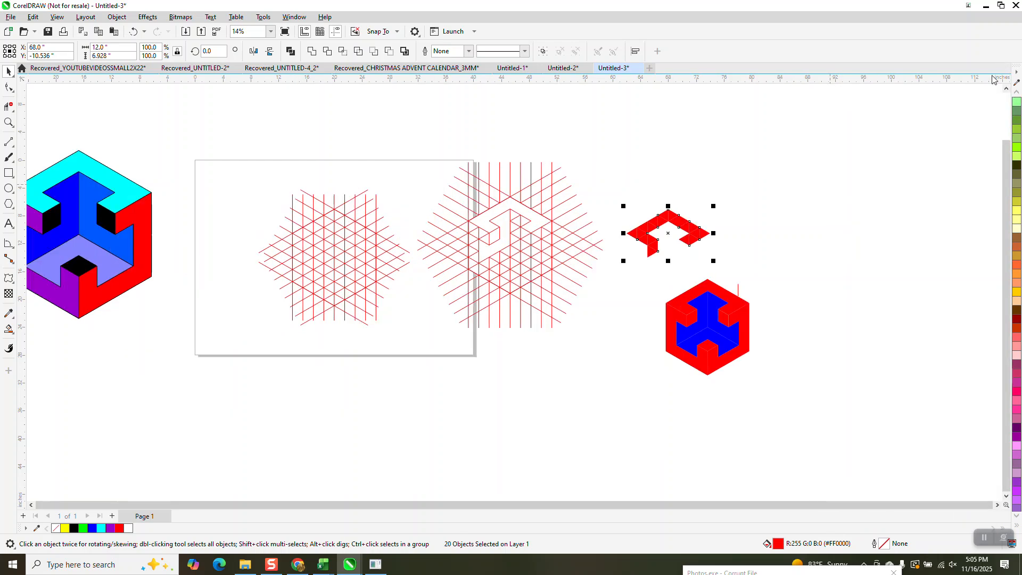
Remove the red fill from the selected pieces and give them a black hairline outline
{"action": "scroll", "coordinate": [1016, 99], "scroll_direction": "up", "scroll_amount": 15}
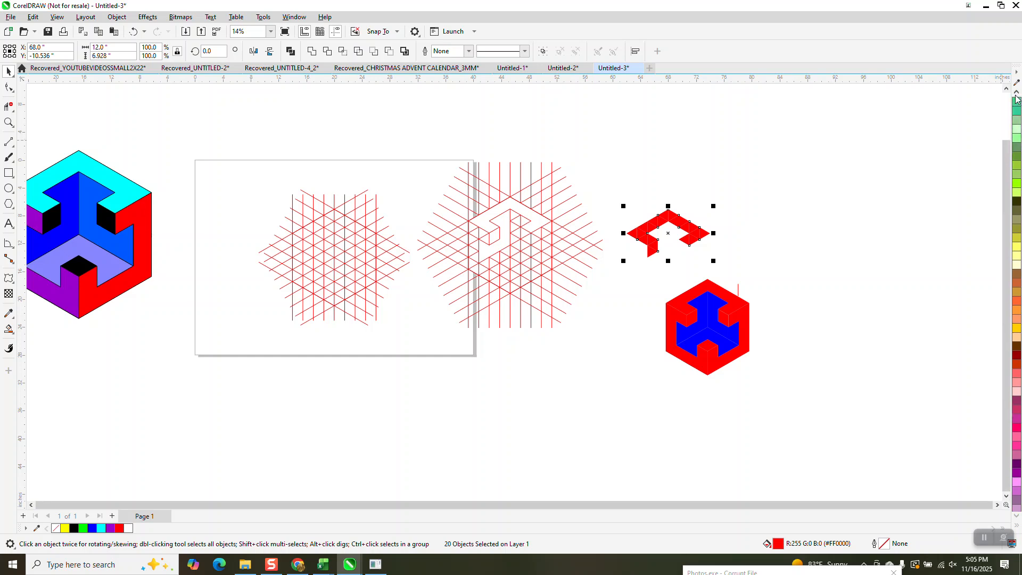
{"action": "scroll", "coordinate": [1016, 99], "scroll_direction": "up", "scroll_amount": 10}
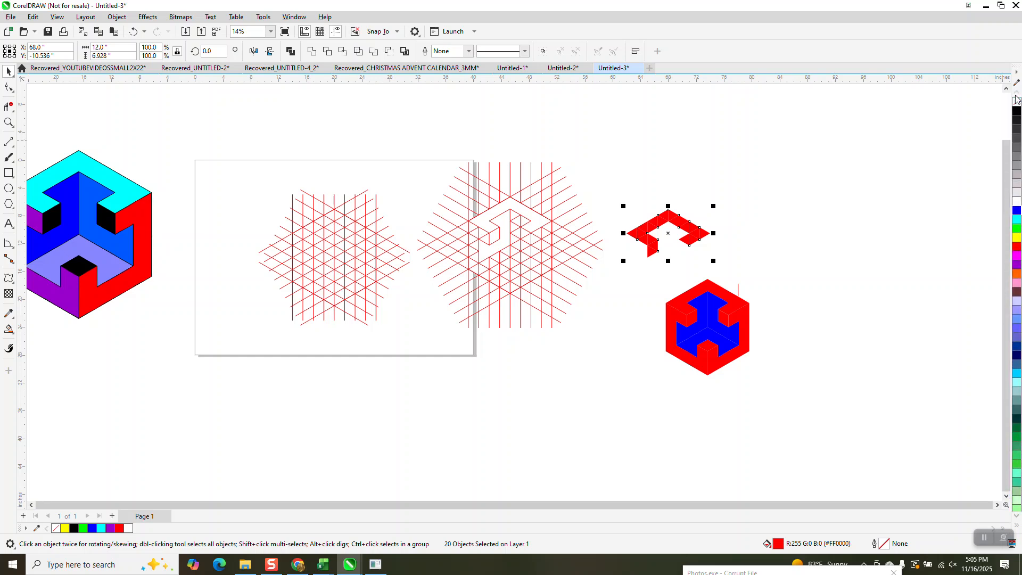
{"action": "left_click", "coordinate": [1016, 101]}
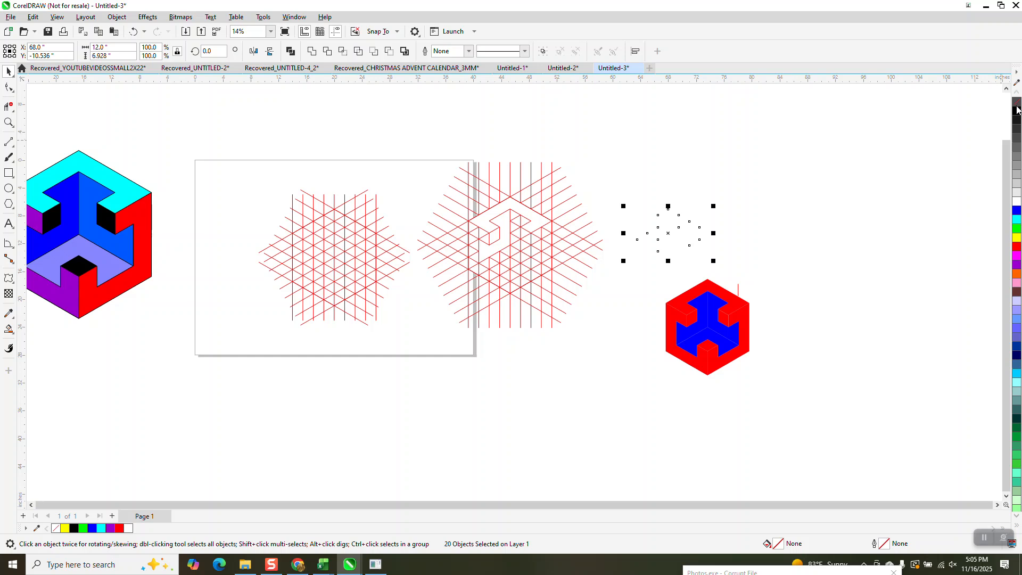
{"action": "right_click", "coordinate": [1017, 110]}
Delete the inner triangle lines of the outlined piece with Virtual Segment Delete, keeping its contour and the edge above the lower-left parallelogram
{"action": "left_click", "coordinate": [8, 122]}
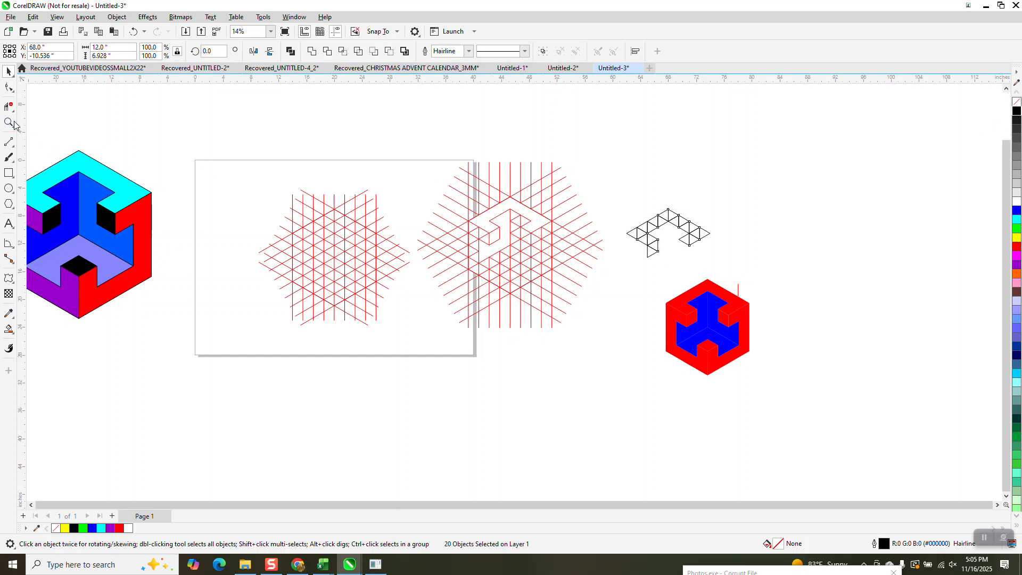
{"action": "left_click_drag", "start_coordinate": [559, 185], "coordinate": [756, 315]}
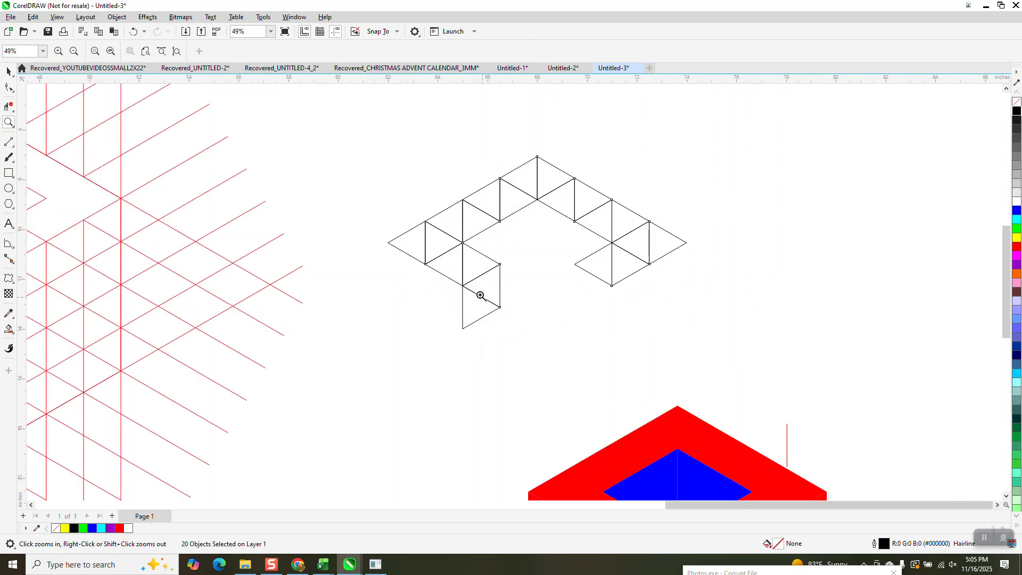
{"action": "left_click", "coordinate": [8, 329]}
{"action": "left_click", "coordinate": [8, 106]}
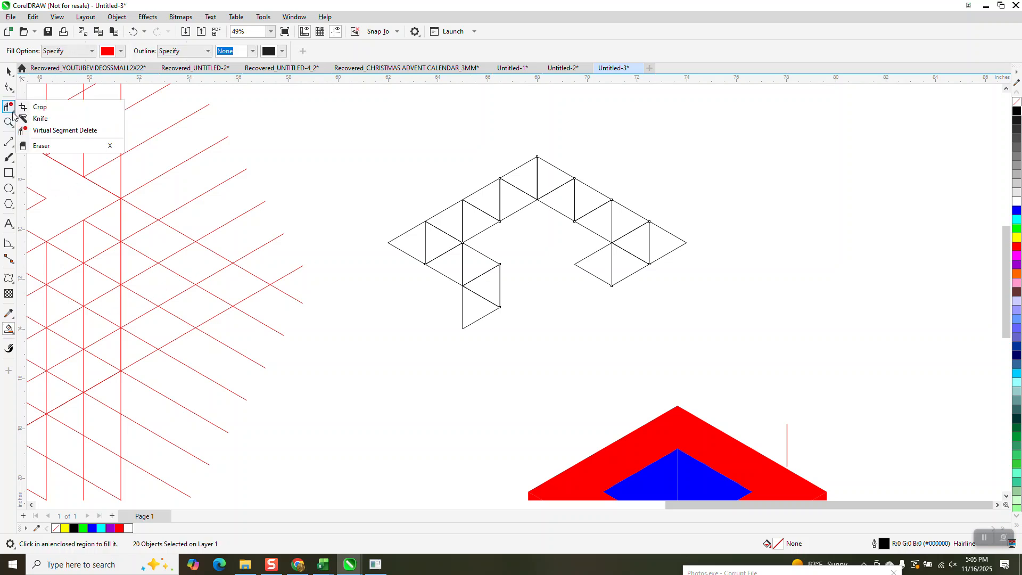
{"action": "left_click", "coordinate": [37, 146]}
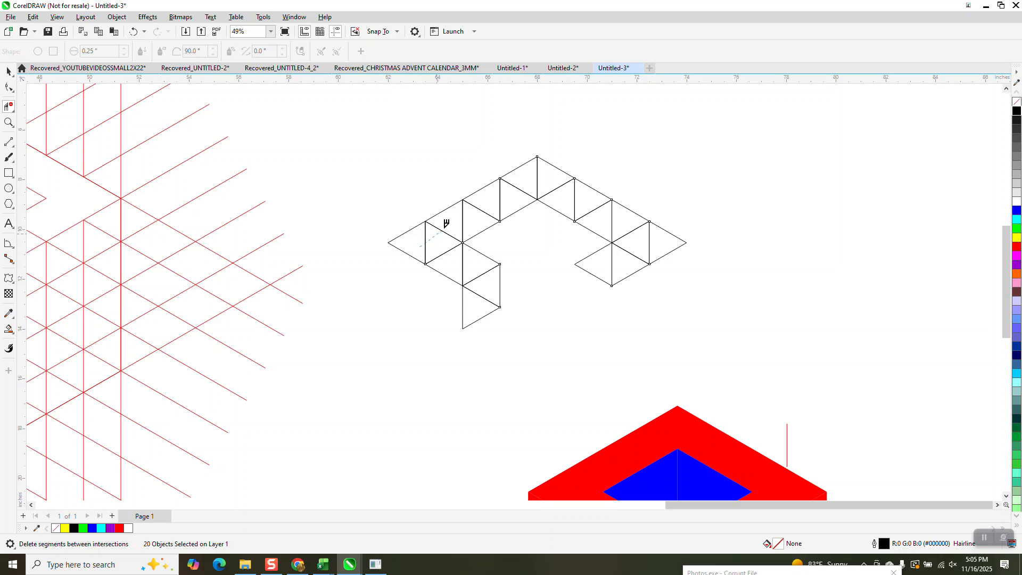
{"action": "mouse_move", "coordinate": [446, 224]}
{"action": "left_mouse_down"}
{"action": "mouse_move", "coordinate": [505, 186]}
{"action": "mouse_move", "coordinate": [547, 178]}
{"action": "mouse_move", "coordinate": [628, 226]}
{"action": "left_mouse_up"}
{"action": "left_click_drag", "start_coordinate": [611, 265], "coordinate": [613, 271]}
{"action": "left_click", "coordinate": [650, 245]}
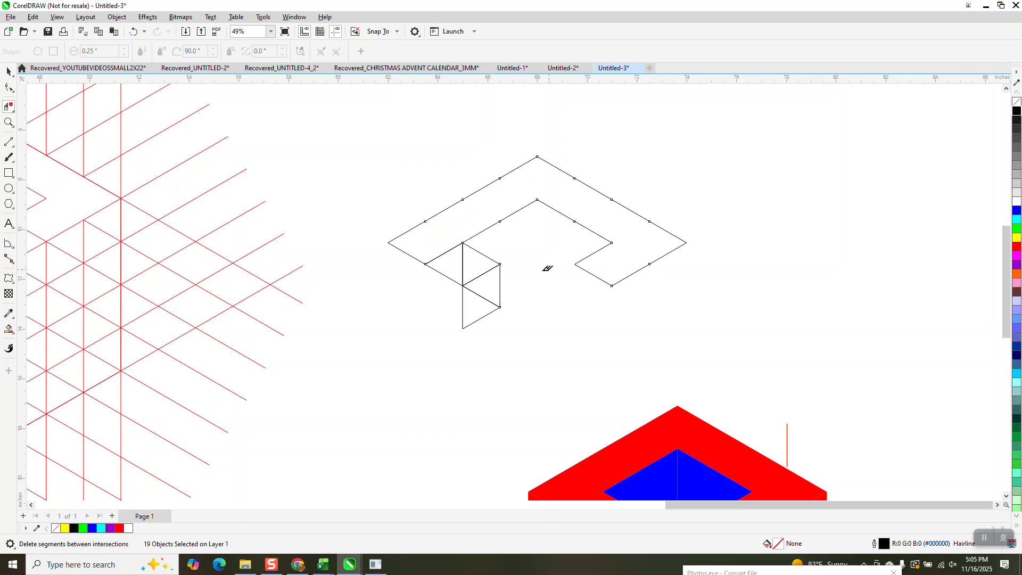
{"action": "left_click_drag", "start_coordinate": [442, 243], "coordinate": [470, 270]}
Try to fill the selected outline segments blue
{"action": "scroll", "coordinate": [484, 297], "scroll_direction": "down", "scroll_amount": 4}
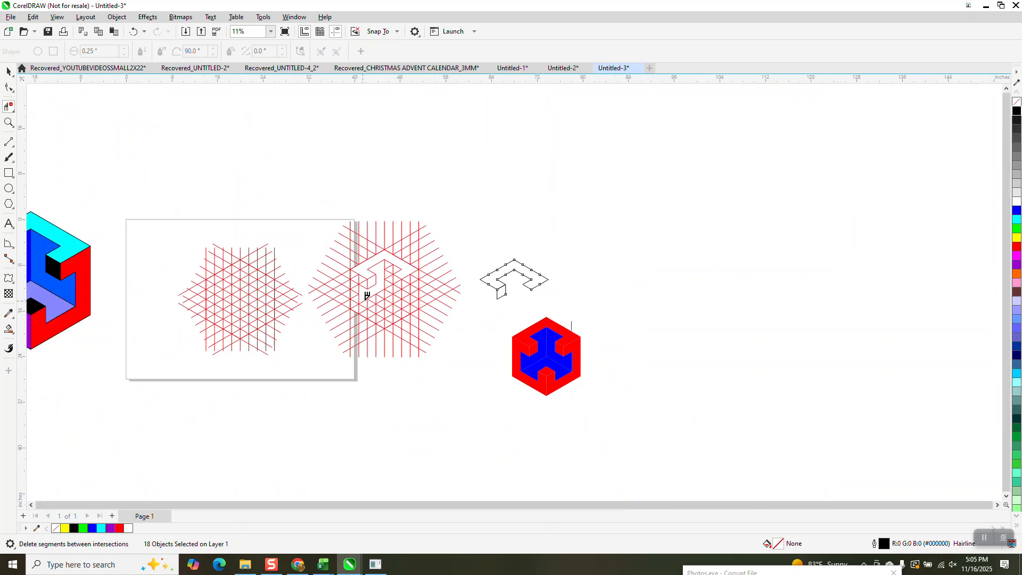
{"action": "scroll", "coordinate": [364, 296], "scroll_direction": "down", "scroll_amount": 1}
{"action": "left_click", "coordinate": [9, 122]}
{"action": "left_click_drag", "start_coordinate": [438, 252], "coordinate": [514, 311]}
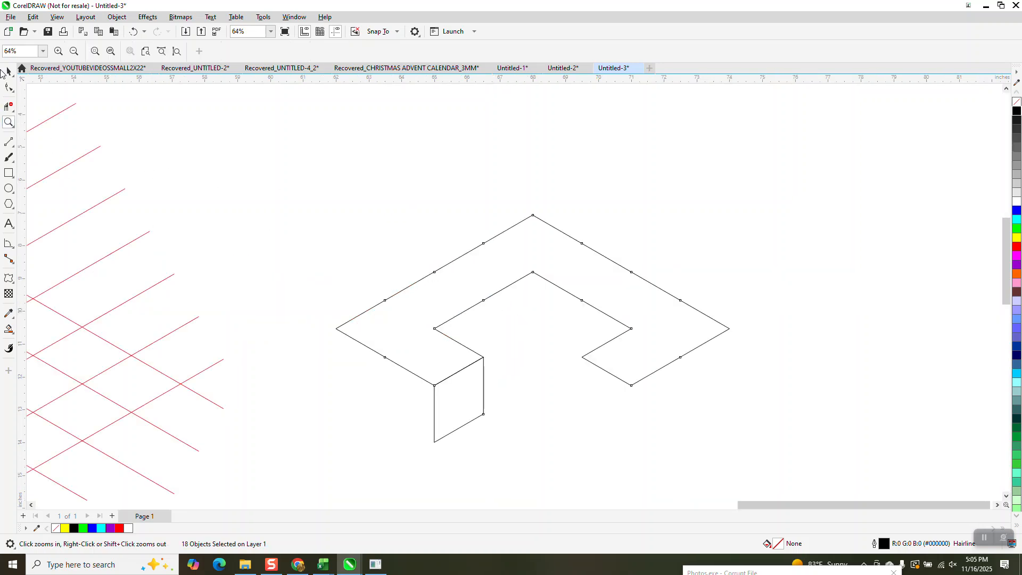
{"action": "left_click", "coordinate": [8, 71]}
{"action": "scroll", "coordinate": [304, 153], "scroll_direction": "down", "scroll_amount": 1}
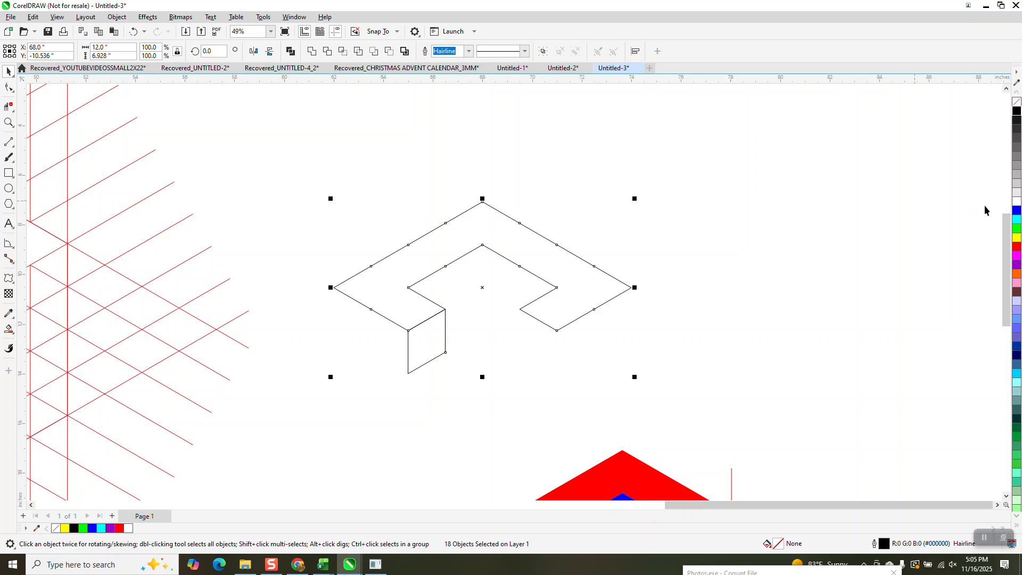
{"action": "left_click", "coordinate": [1016, 211]}
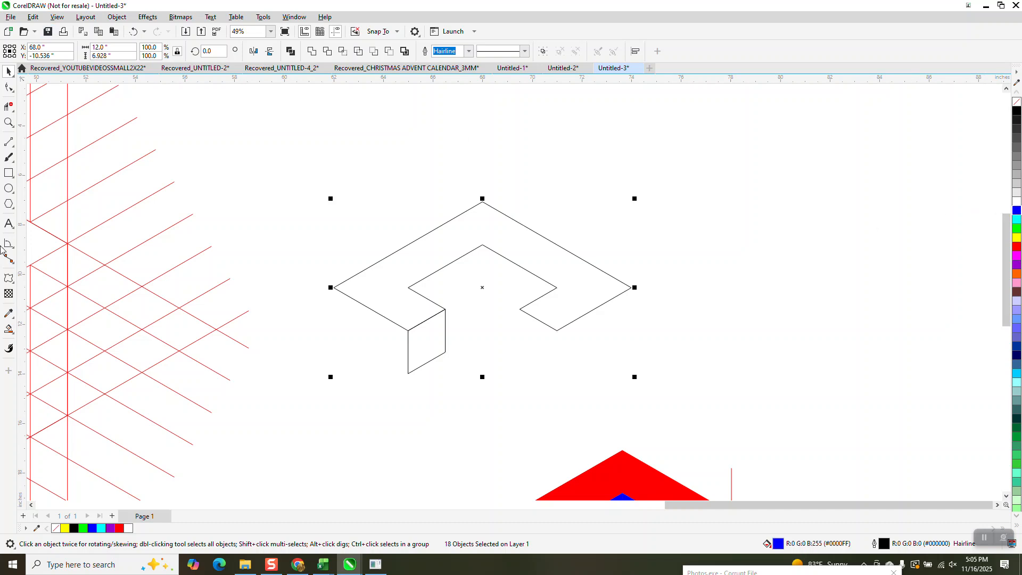
Smart-fill the bent upper band and its small lower-left parallelogram red with no outline
{"action": "left_click", "coordinate": [9, 329]}
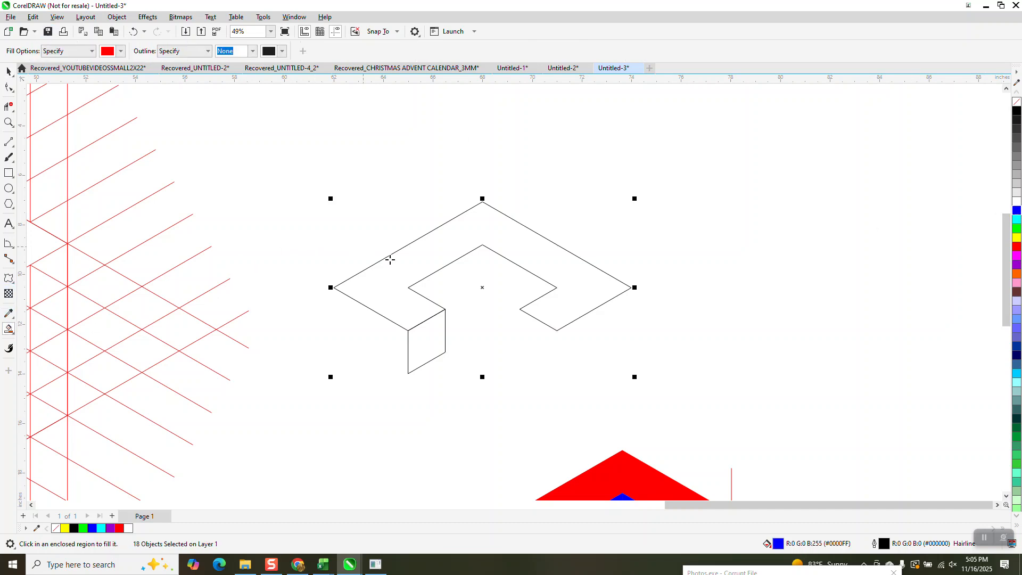
{"action": "left_click", "coordinate": [401, 292]}
{"action": "left_click", "coordinate": [406, 321]}
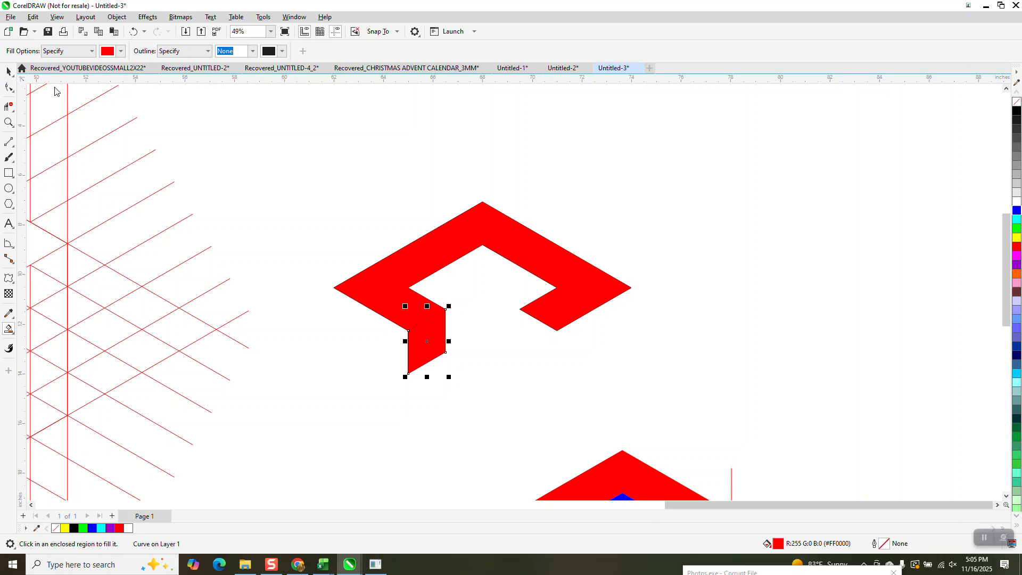
Group the red shapes with their outline segments and move the group back onto the small line grid, centred at X 20 inches
{"action": "left_click", "coordinate": [7, 71]}
{"action": "left_click_drag", "start_coordinate": [323, 188], "coordinate": [683, 421]}
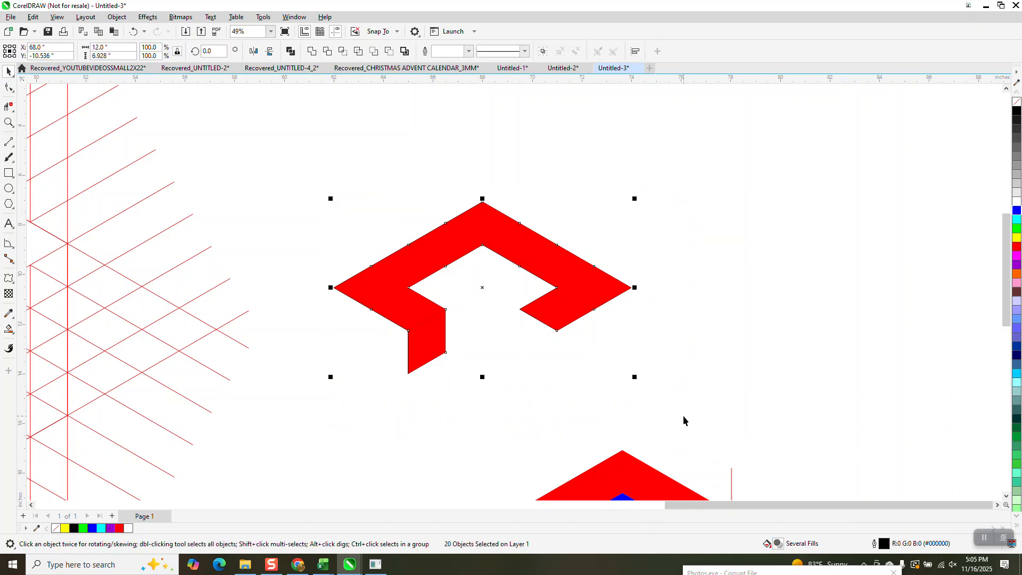
{"action": "key", "text": "ctrl+g"}
{"action": "scroll", "coordinate": [686, 178], "scroll_direction": "down", "scroll_amount": 2}
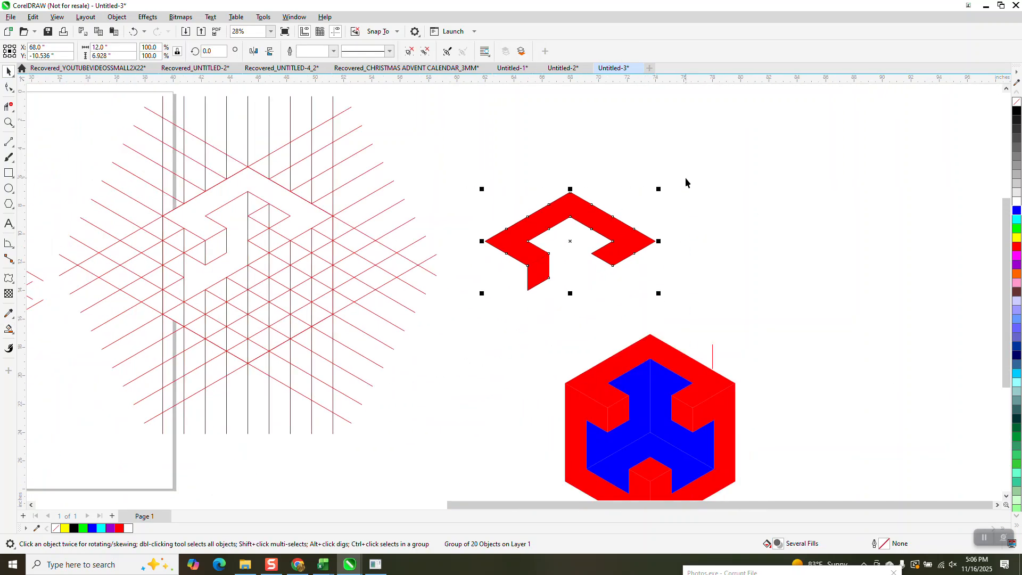
{"action": "key", "text": "Left"}
{"action": "key", "text": "Left"}
{"action": "key", "text": "Left"}
{"action": "key", "text": "Left"}
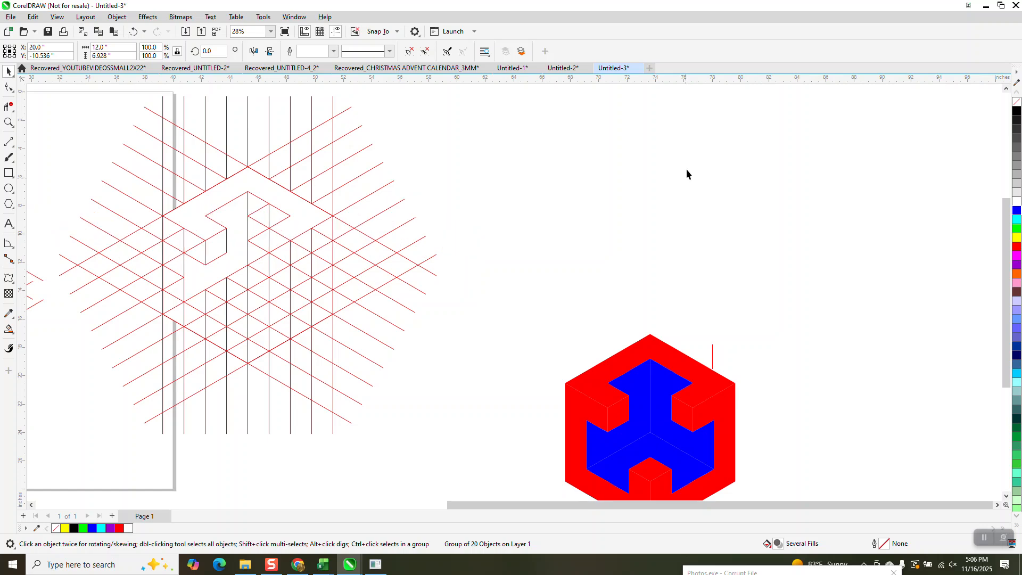
Set the Smart Fill colour to blue with no outline and fill the cells of the vertical arm inside the red piece's left hook
{"action": "scroll", "coordinate": [686, 169], "scroll_direction": "down", "scroll_amount": 2}
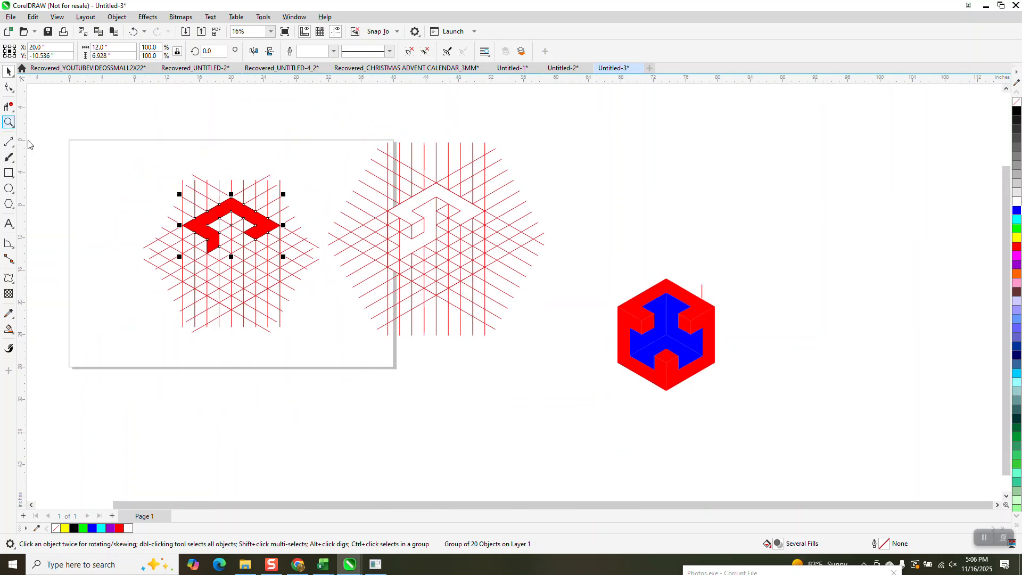
{"action": "left_click", "coordinate": [9, 122]}
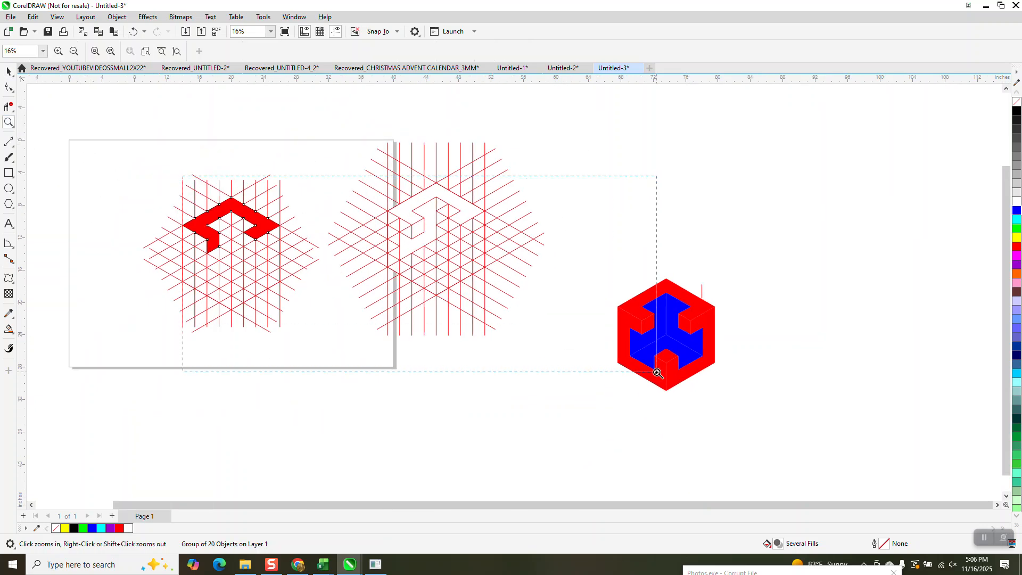
{"action": "scroll", "coordinate": [330, 269], "scroll_direction": "up", "scroll_amount": 2}
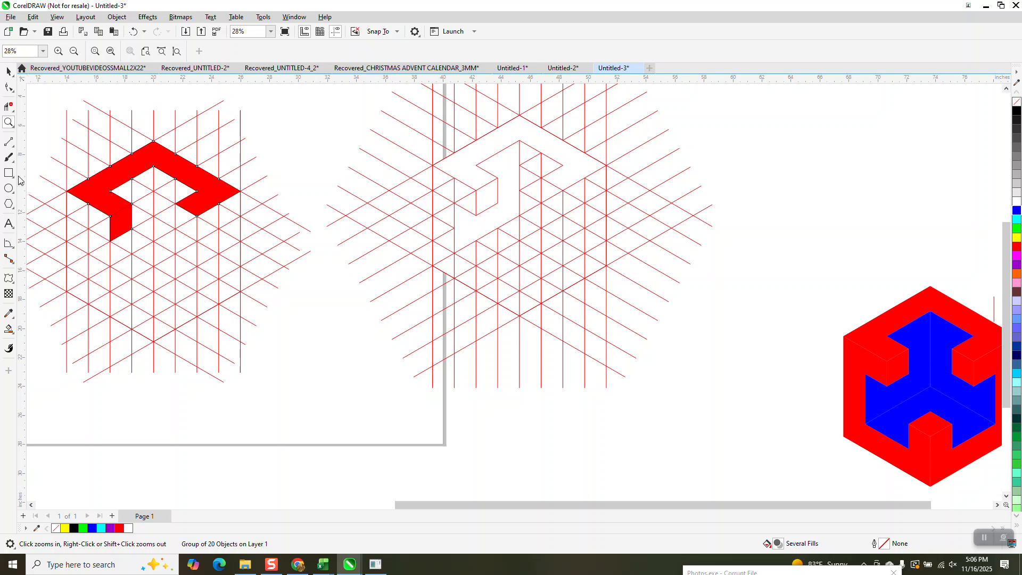
{"action": "left_click", "coordinate": [9, 329]}
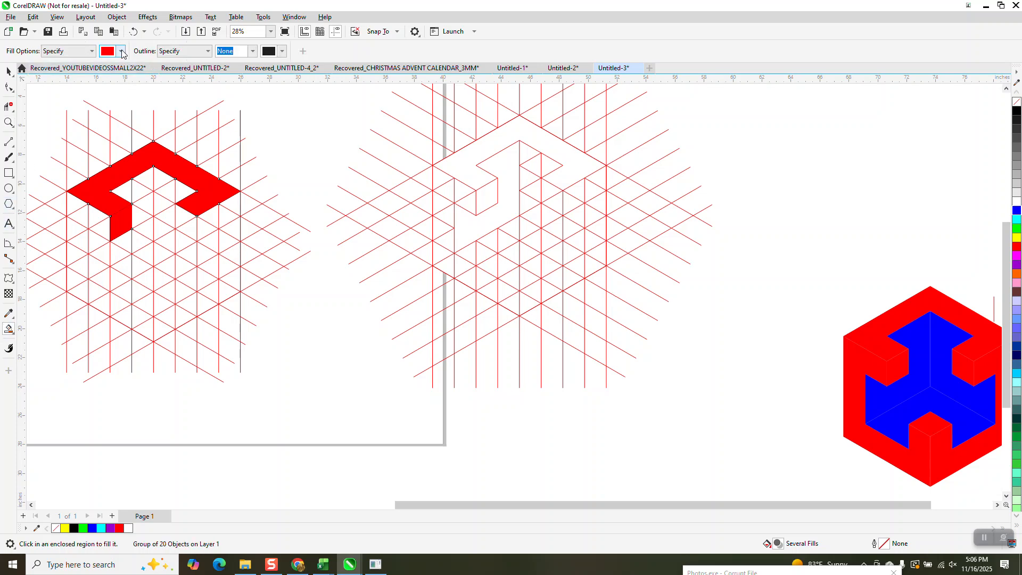
{"action": "left_click", "coordinate": [121, 51]}
{"action": "left_click", "coordinate": [153, 118]}
{"action": "left_click", "coordinate": [143, 178]}
{"action": "left_click", "coordinate": [124, 193]}
{"action": "left_click", "coordinate": [139, 193]}
{"action": "left_click", "coordinate": [147, 205]}
{"action": "left_click", "coordinate": [140, 218]}
{"action": "left_click", "coordinate": [144, 229]}
{"action": "left_click", "coordinate": [139, 239]}
Fill the cells running down-left from the vertical arm blue, including the upward-turning end
{"action": "left_click", "coordinate": [124, 242]}
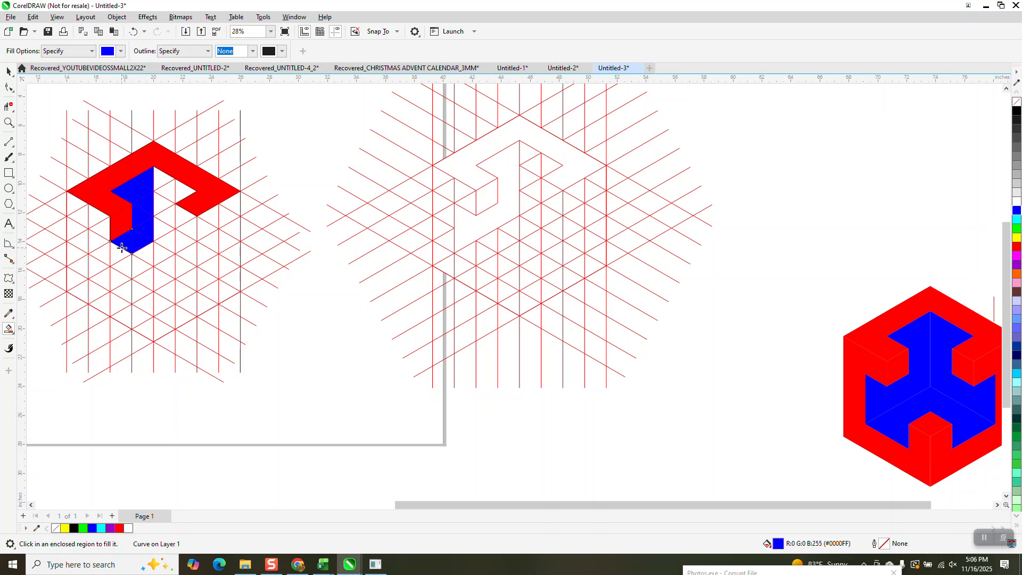
{"action": "left_click", "coordinate": [117, 253]}
{"action": "left_click", "coordinate": [104, 254]}
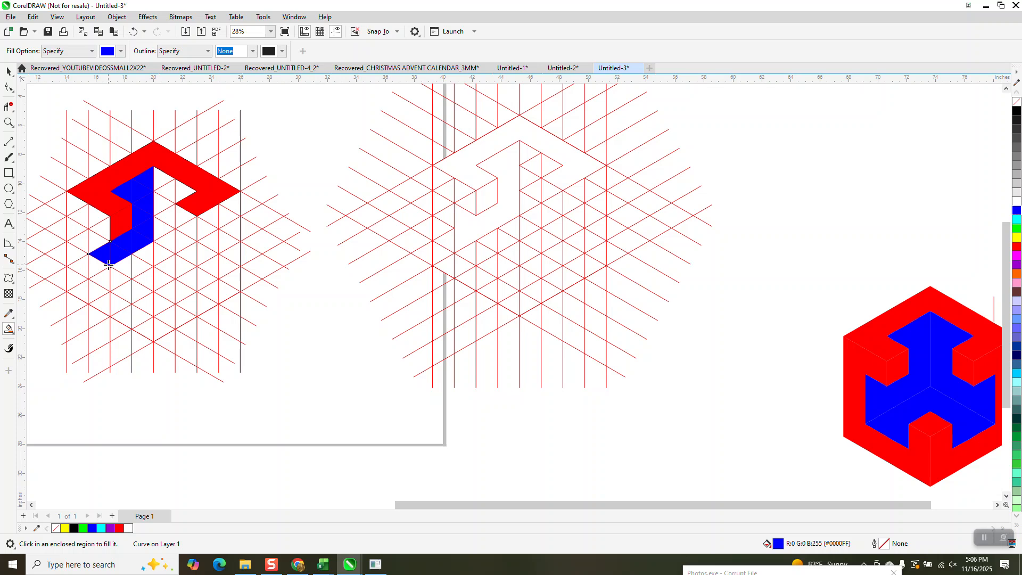
{"action": "left_click", "coordinate": [97, 245]}
{"action": "left_click", "coordinate": [95, 268]}
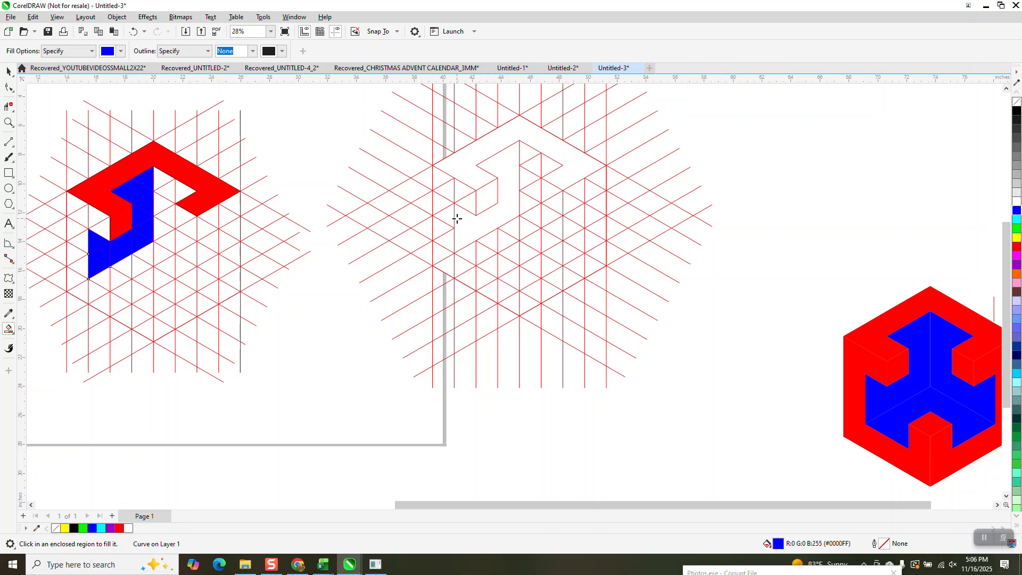
Move the red group off the small grid to the empty area above the small red and blue cube
{"action": "scroll", "coordinate": [457, 218], "scroll_direction": "down", "scroll_amount": 2}
{"action": "left_click", "coordinate": [8, 71]}
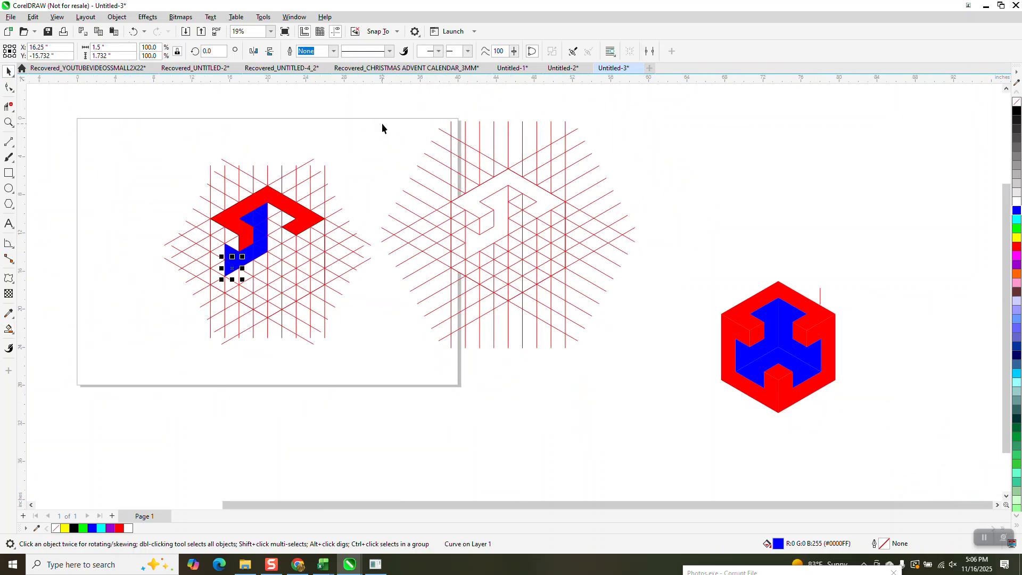
{"action": "left_click", "coordinate": [361, 123]}
{"action": "left_click", "coordinate": [307, 211]}
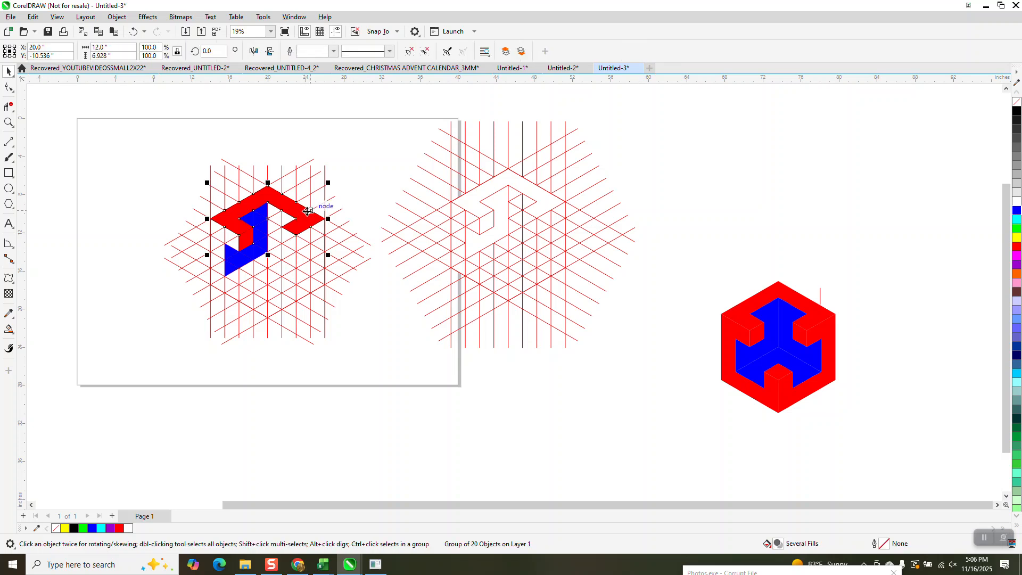
{"action": "key", "text": "Right"}
{"action": "key", "text": "Right"}
Move all the blue cells, including the leftover top triangle, off the grid beside the red piece, centred at X 77.75 inches
{"action": "left_click_drag", "start_coordinate": [169, 198], "coordinate": [287, 296]}
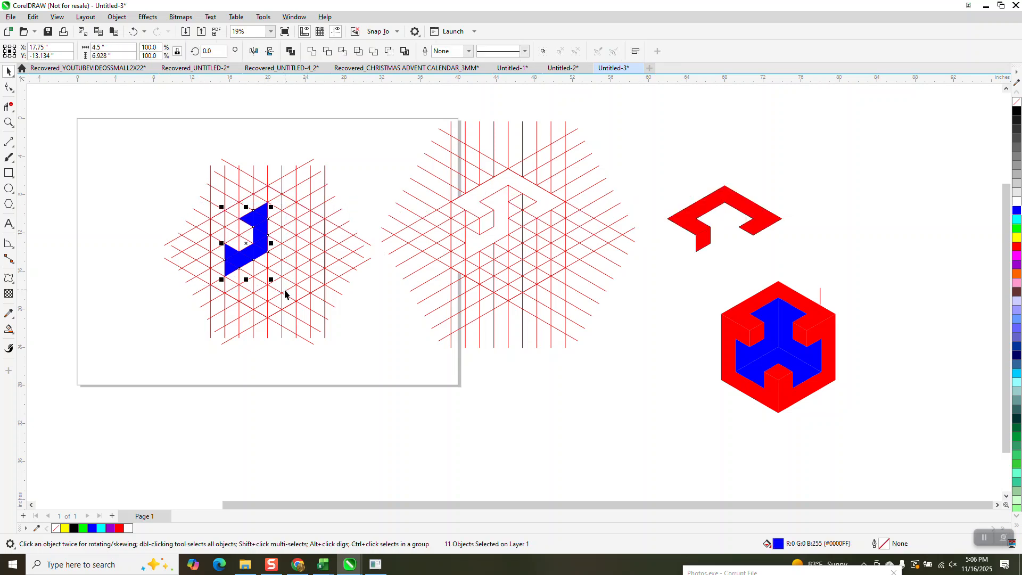
{"action": "key", "text": "Right"}
{"action": "key", "text": "Right"}
{"action": "key", "text": "Right"}
{"action": "key", "text": "Right"}
{"action": "key", "text": "Right"}
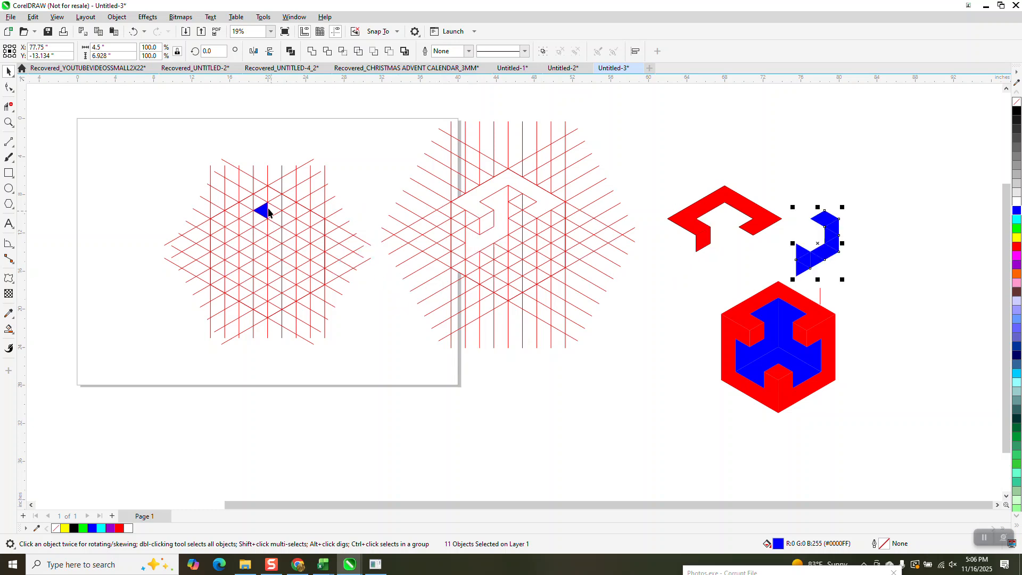
{"action": "left_click", "coordinate": [271, 214]}
{"action": "key", "text": "Right"}
{"action": "key", "text": "Right"}
{"action": "key", "text": "Right"}
{"action": "key", "text": "Right"}
{"action": "key", "text": "Right"}
Select all the blue cells beside the red piece, remove their fill and apply a black hairline outline
{"action": "left_click_drag", "start_coordinate": [866, 201], "coordinate": [782, 287]}
{"action": "left_click", "coordinate": [1015, 108]}
{"action": "right_click", "coordinate": [1016, 111]}
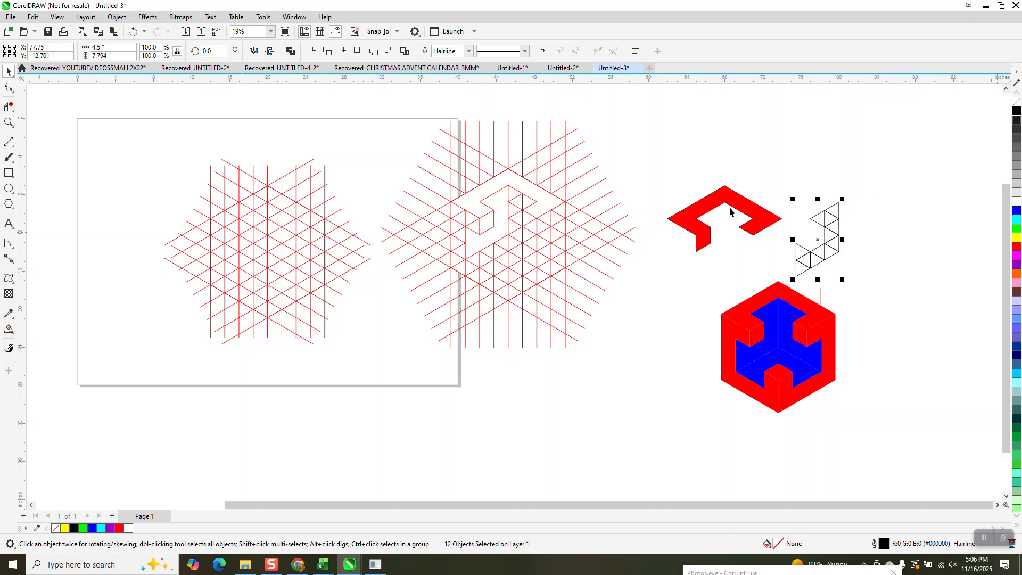
Delete the inner triangle lines of the second outlined piece with Virtual Segment Delete, leaving only its hook-shaped contour
{"action": "left_click", "coordinate": [9, 122]}
{"action": "left_click_drag", "start_coordinate": [789, 193], "coordinate": [960, 366]}
{"action": "left_click", "coordinate": [8, 106]}
{"action": "left_click_drag", "start_coordinate": [379, 148], "coordinate": [419, 138]}
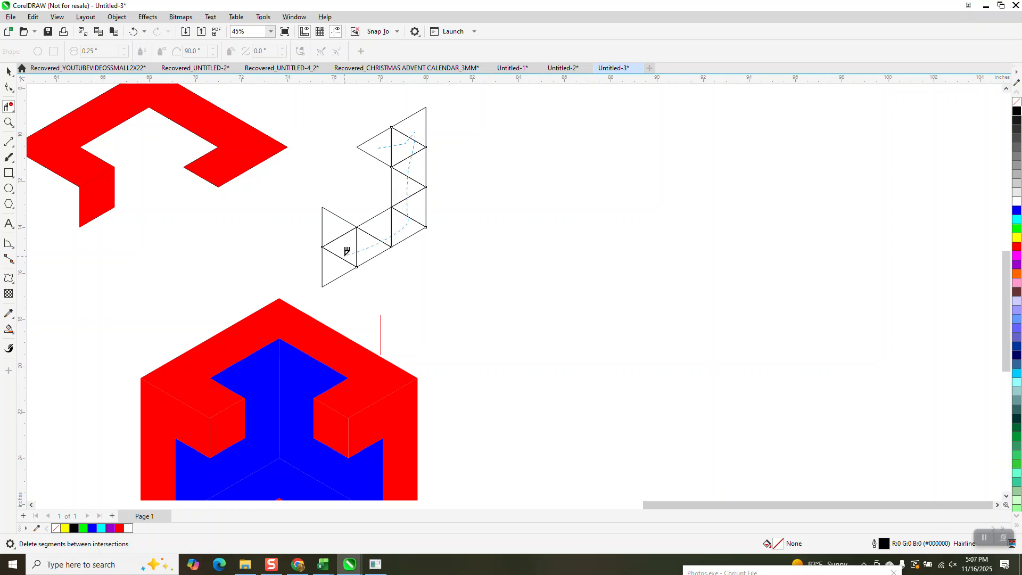
{"action": "left_click_drag", "start_coordinate": [335, 243], "coordinate": [344, 234]}
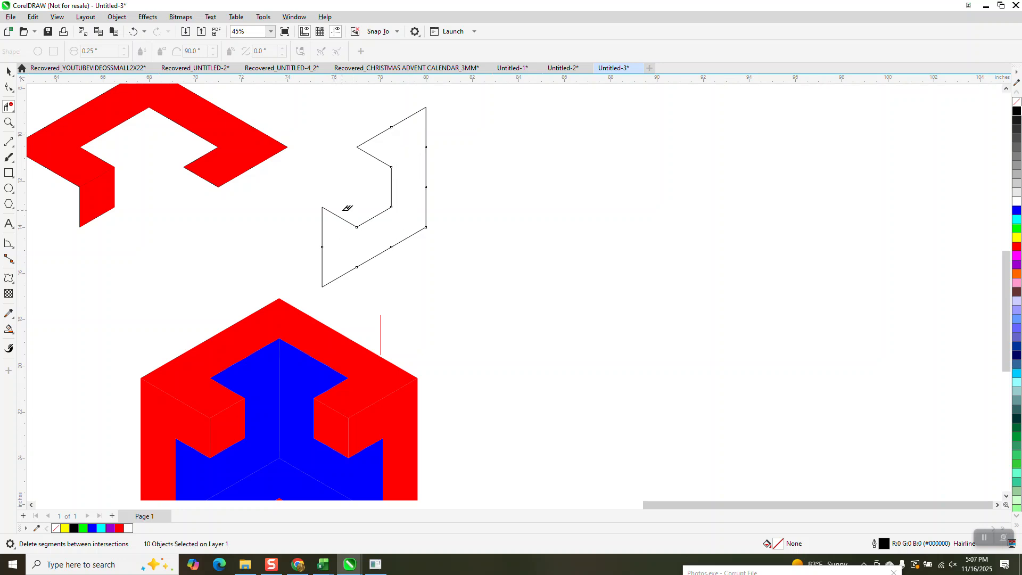
Smart-fill the hook-shaped contour blue and move the filled copy left into place against the underside of the red piece
{"action": "left_click", "coordinate": [9, 71]}
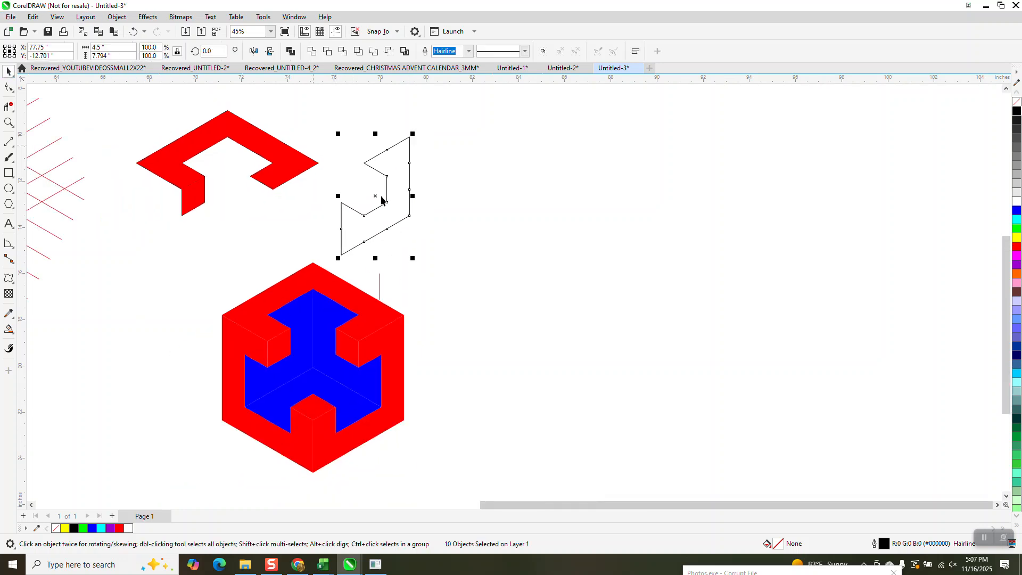
{"action": "right_click", "coordinate": [381, 200]}
{"action": "scroll", "coordinate": [388, 197], "scroll_direction": "down", "scroll_amount": 2}
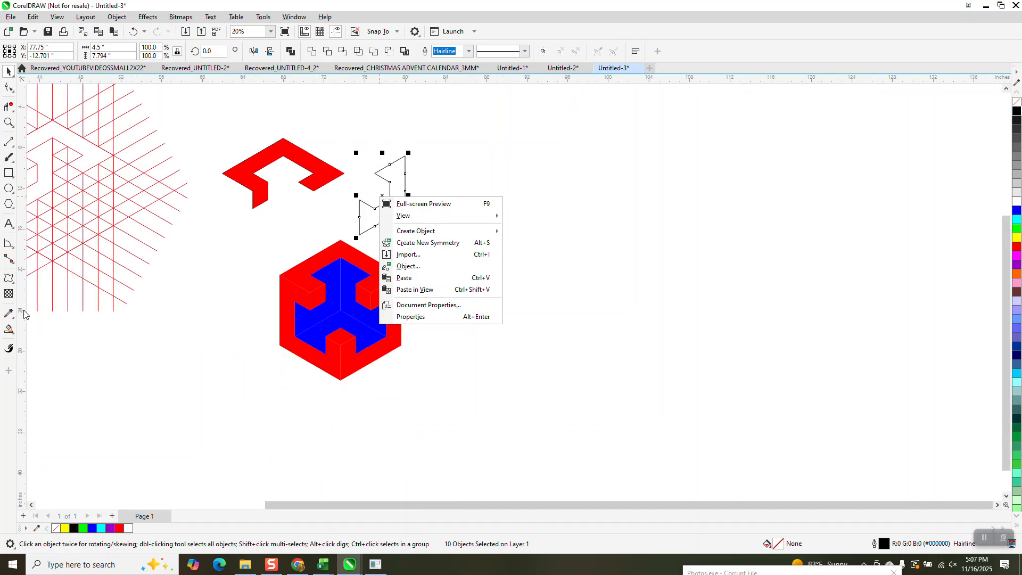
{"action": "left_click", "coordinate": [9, 333]}
{"action": "left_click", "coordinate": [10, 330]}
{"action": "left_click", "coordinate": [395, 202]}
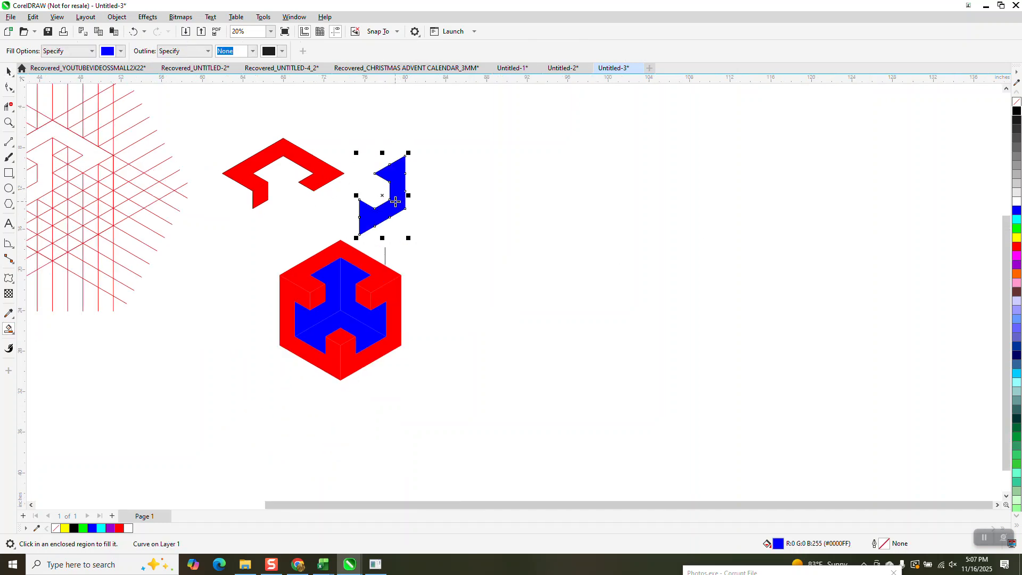
{"action": "key", "text": "Left"}
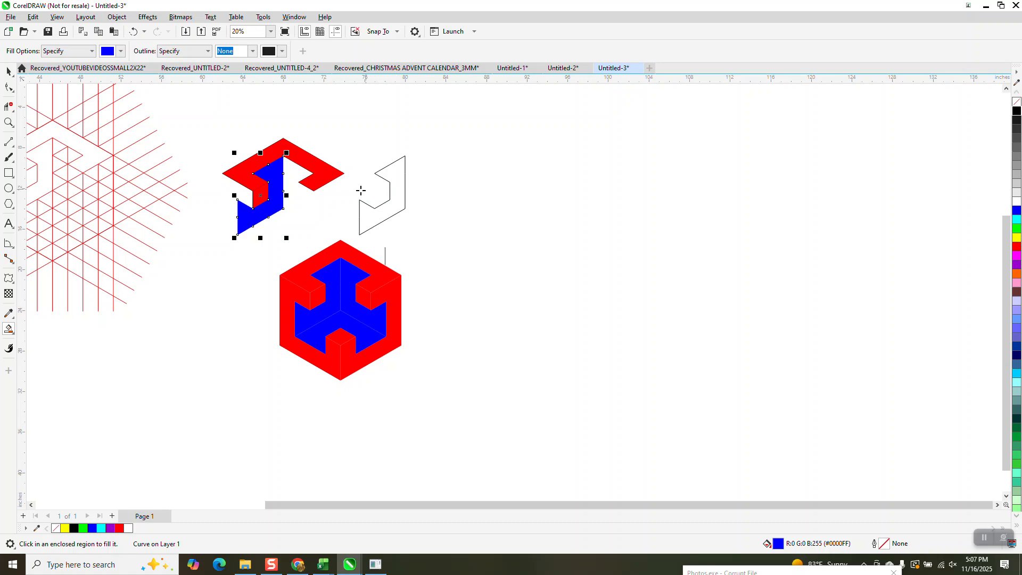
Delete the leftover black hook outline and its stray line segments, keeping the filled red and blue pieces
{"action": "left_click", "coordinate": [9, 71]}
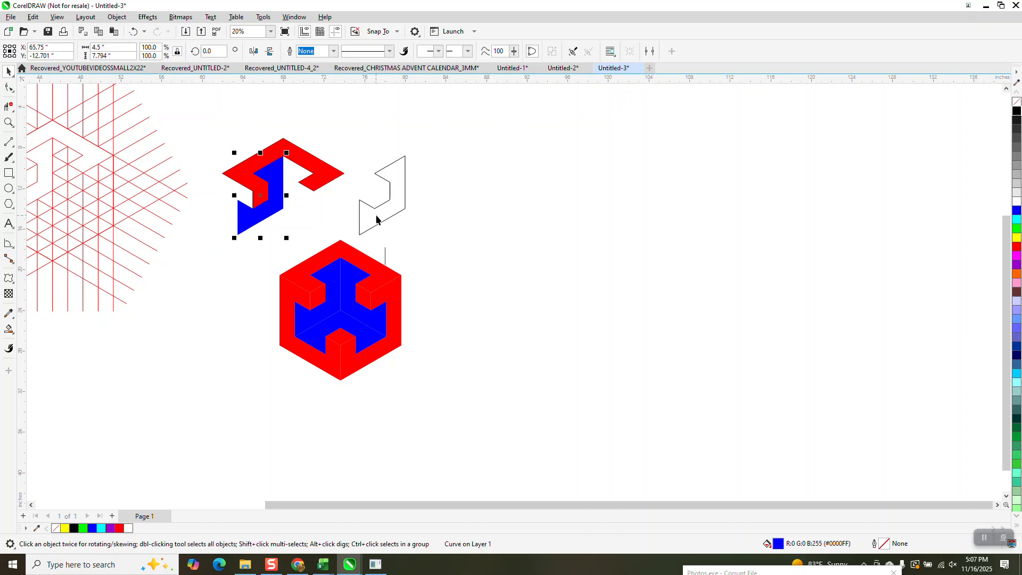
{"action": "left_click_drag", "start_coordinate": [390, 194], "coordinate": [626, 205]}
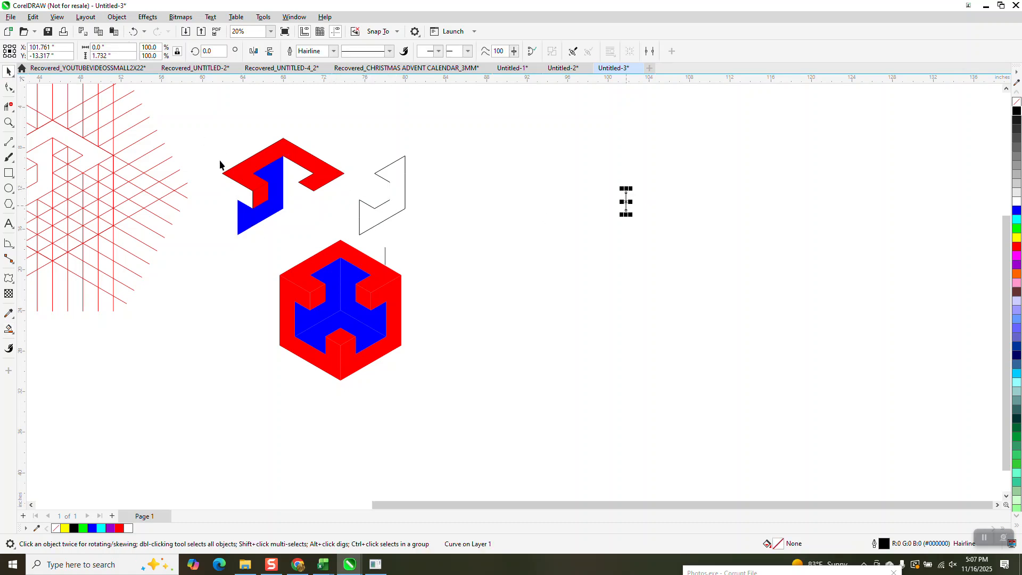
{"action": "left_click_drag", "start_coordinate": [355, 155], "coordinate": [442, 258]}
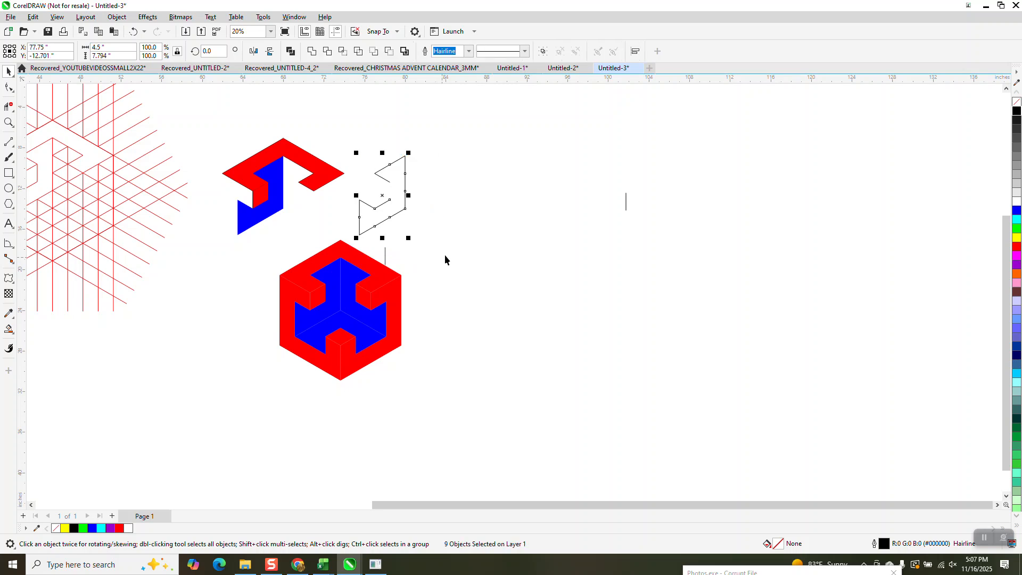
{"action": "key", "text": "Delete"}
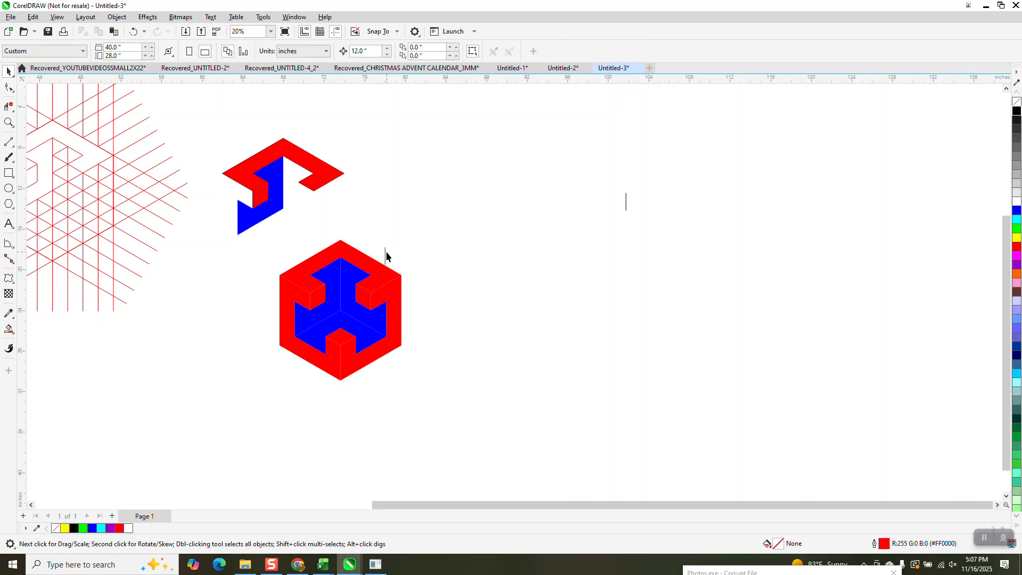
{"action": "left_click_drag", "start_coordinate": [619, 171], "coordinate": [687, 245]}
{"action": "key", "text": "Delete"}
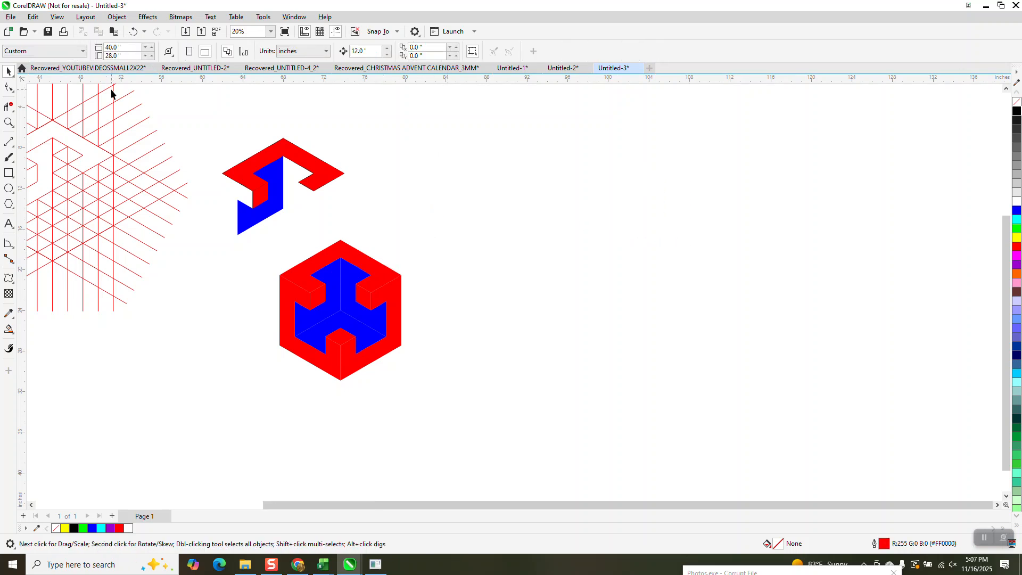
Move the red and blue pieces together into the empty area right of the finished cube, centred at X 104.278 inches, and group them
{"action": "left_click_drag", "start_coordinate": [218, 114], "coordinate": [424, 258]}
{"action": "left_click_drag", "start_coordinate": [289, 187], "coordinate": [657, 216]}
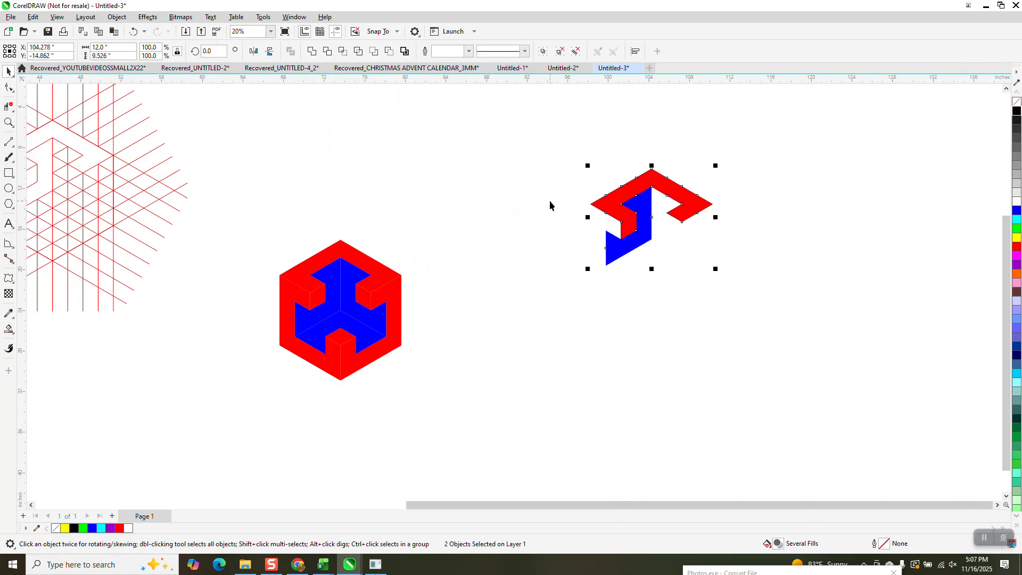
{"action": "key", "text": "ctrl+g"}
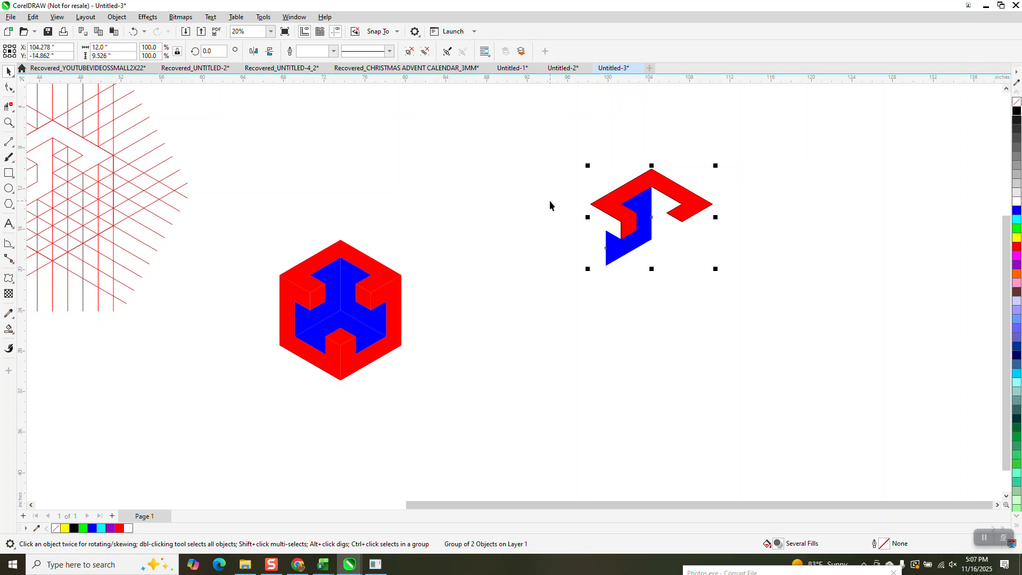
Place the group's rotation centre on the blue piece's lower-right corner and create a copy rotated 120 degrees around it
{"action": "left_click", "coordinate": [593, 226]}
{"action": "left_click", "coordinate": [635, 218]}
{"action": "left_click", "coordinate": [650, 219]}
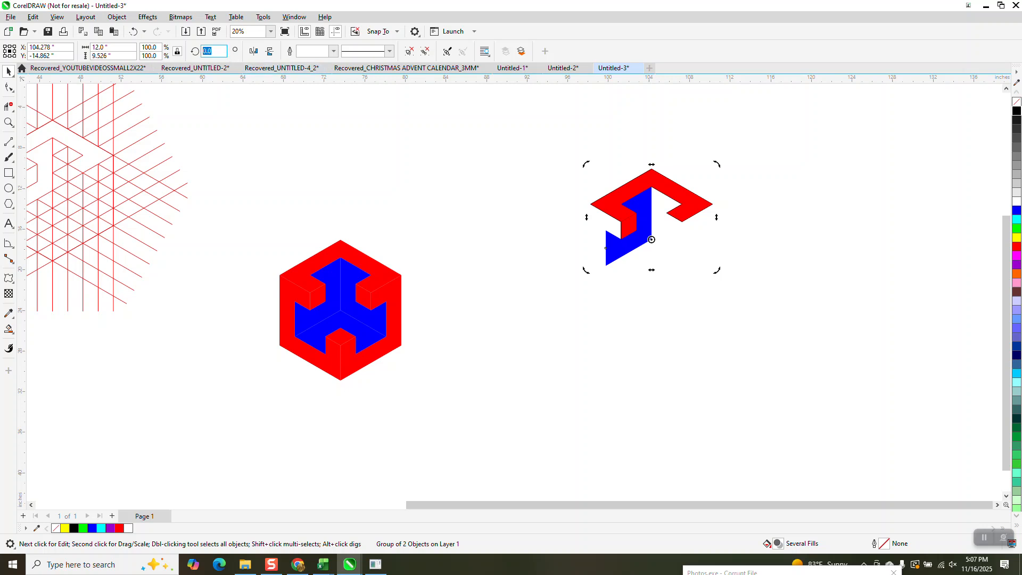
{"action": "type", "text": "120"}
{"action": "key", "text": "Return"}
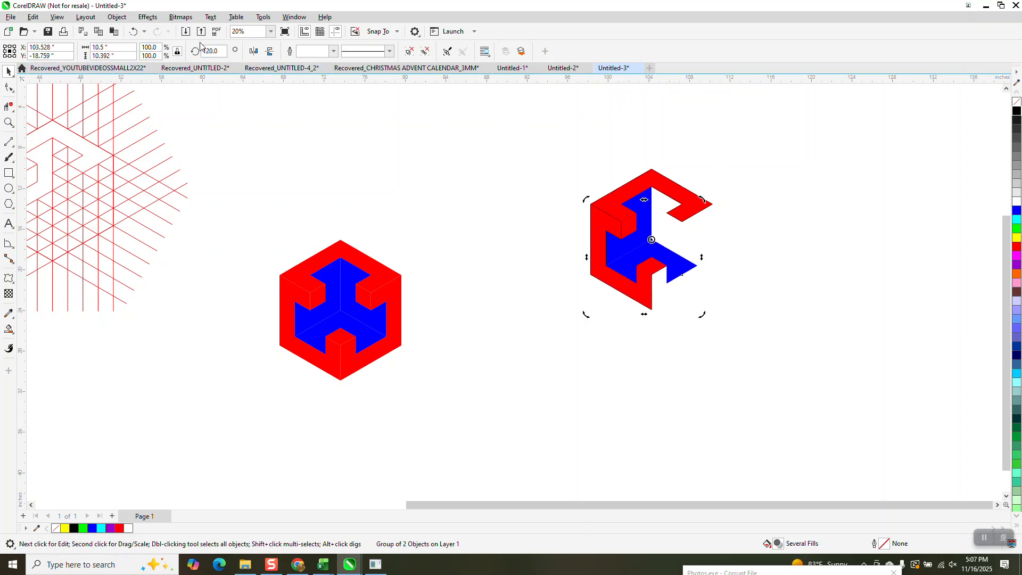
Rotate another copy of the group by 240 degrees around the same centre to complete the second cube
{"action": "double_click", "coordinate": [220, 49]}
{"action": "type", "text": "2"}
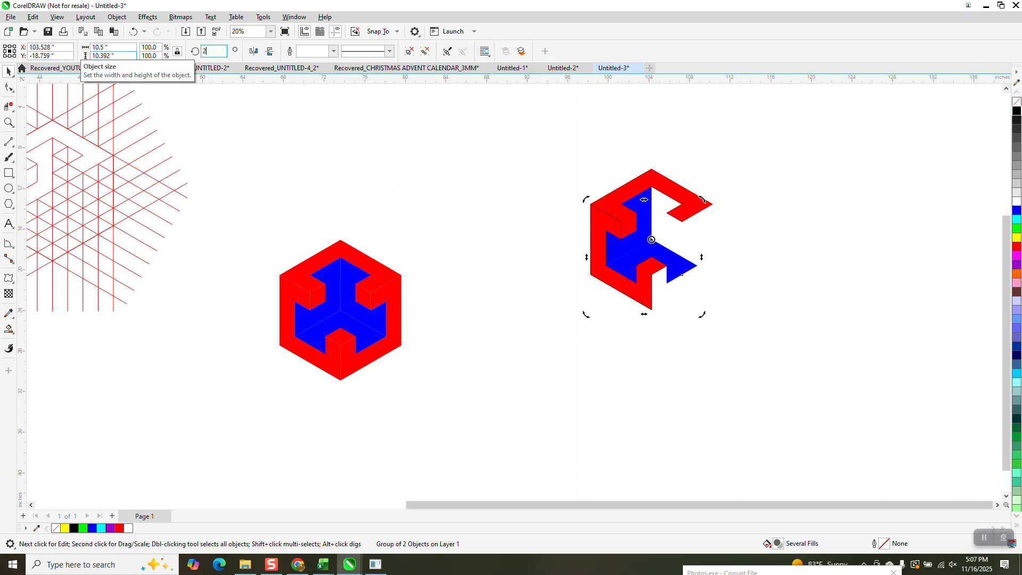
{"action": "type", "text": "40"}
{"action": "key", "text": "Return"}
Select all three groups of the new cube, remove their fills and apply a black hairline outline
{"action": "left_click_drag", "start_coordinate": [561, 164], "coordinate": [817, 369]}
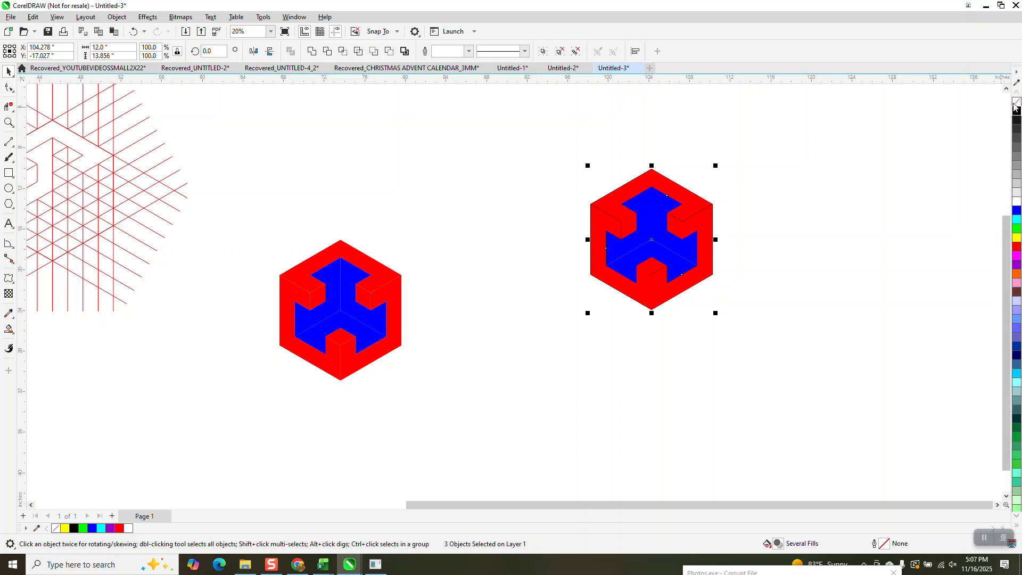
{"action": "left_click", "coordinate": [1016, 102]}
{"action": "right_click", "coordinate": [1016, 111]}
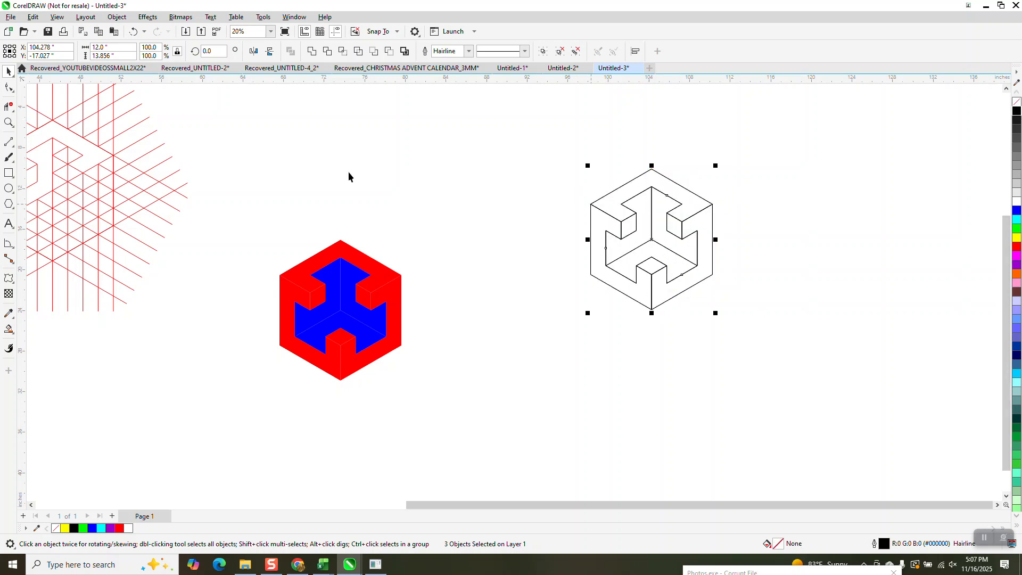
Smart-fill the outlined cube's top outer band blue and its left outer band cyan, without outlines
{"action": "left_click", "coordinate": [9, 122]}
{"action": "left_click_drag", "start_coordinate": [581, 165], "coordinate": [763, 342]}
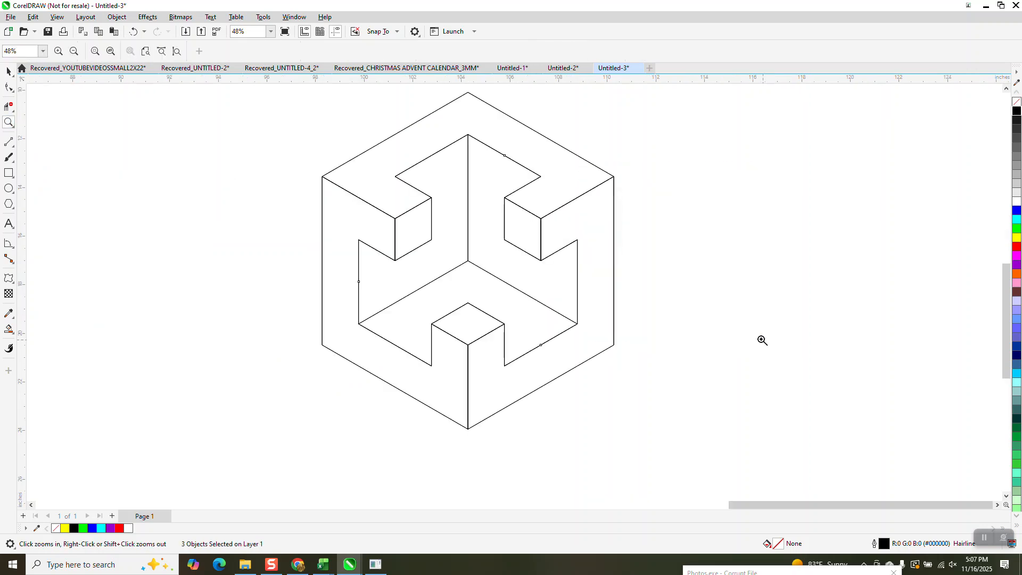
{"action": "left_click", "coordinate": [8, 329]}
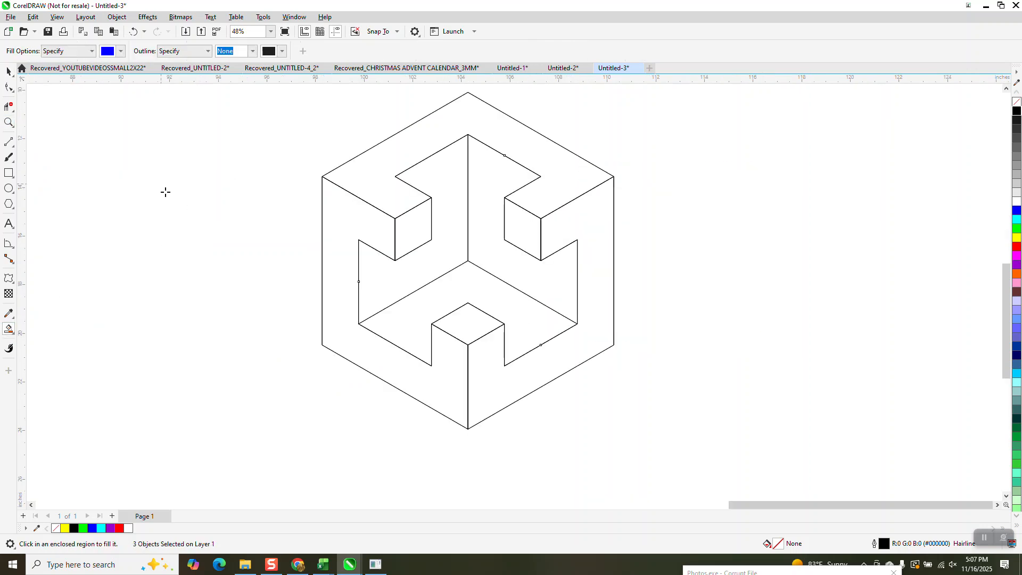
{"action": "left_click", "coordinate": [376, 186]}
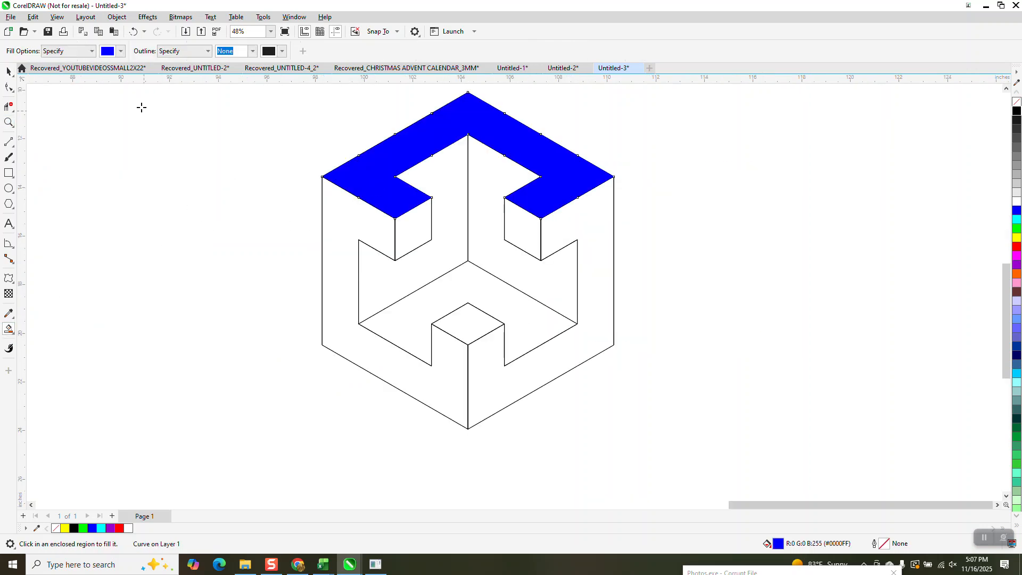
{"action": "left_click", "coordinate": [120, 52]}
{"action": "left_click", "coordinate": [165, 118]}
{"action": "left_click", "coordinate": [336, 215]}
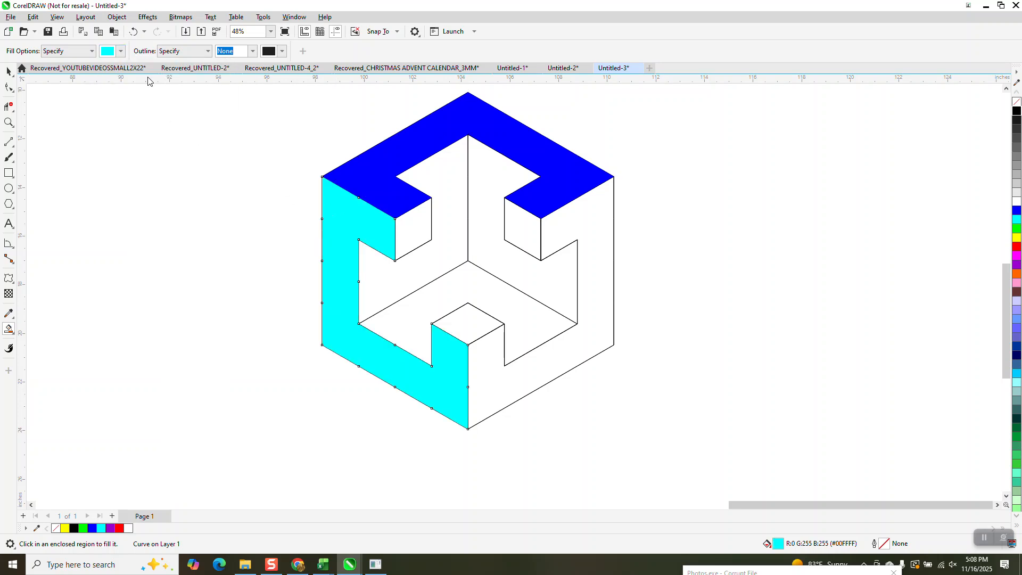
Smart-fill the cube's right outer band green
{"action": "left_click", "coordinate": [120, 52]}
{"action": "left_click", "coordinate": [179, 117]}
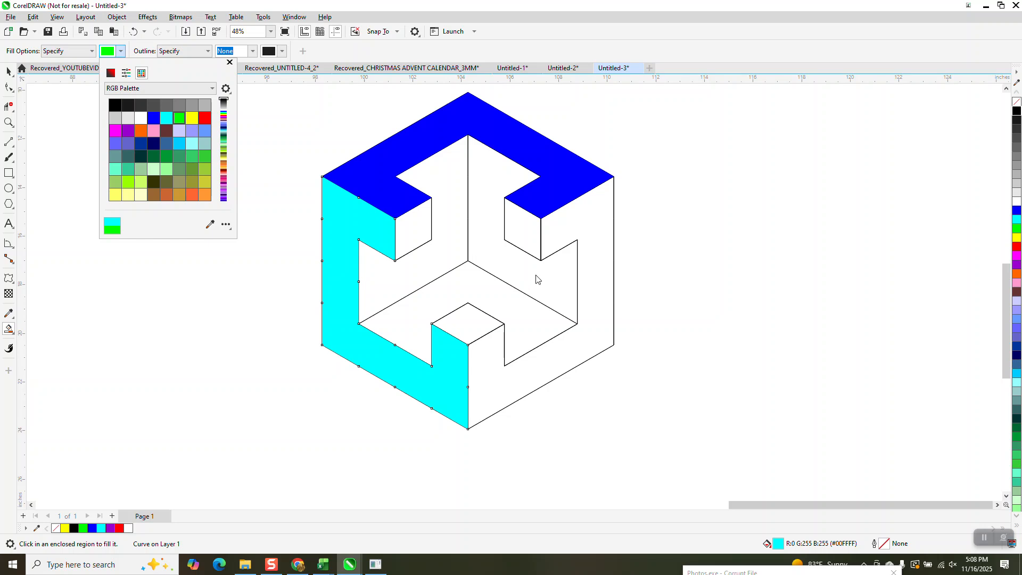
{"action": "left_click", "coordinate": [599, 249]}
{"action": "left_click", "coordinate": [598, 248]}
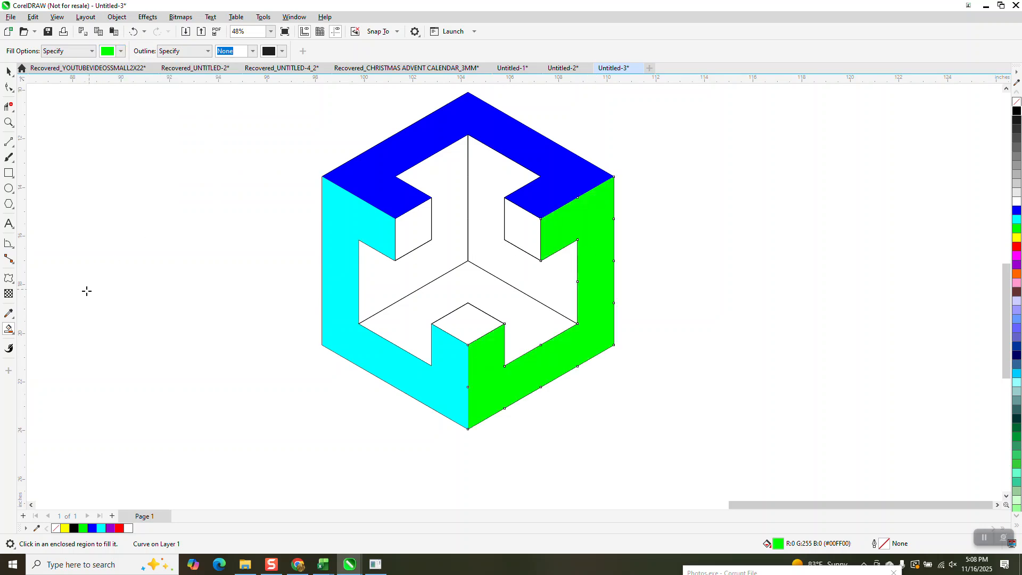
Smart-fill the three small diamond-shaped end faces of the cube black
{"action": "left_click", "coordinate": [121, 51]}
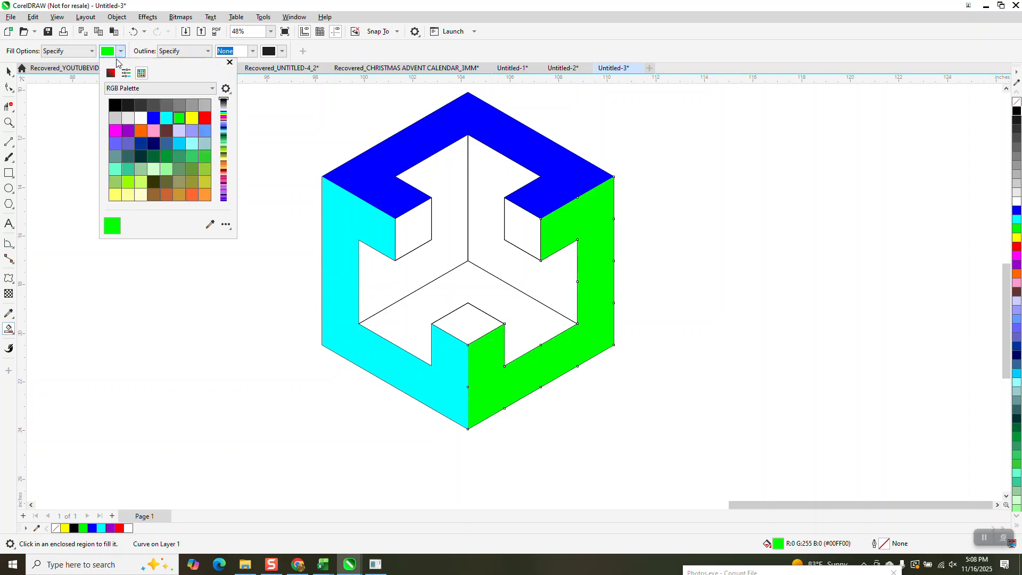
{"action": "left_click", "coordinate": [115, 105]}
{"action": "left_click", "coordinate": [413, 229]}
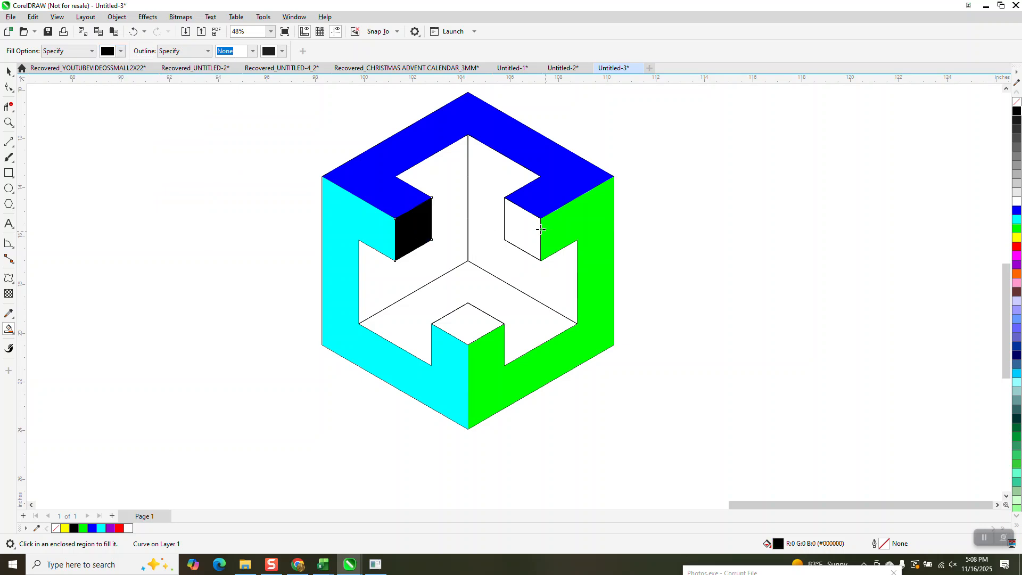
{"action": "left_click", "coordinate": [509, 222]}
{"action": "left_click", "coordinate": [460, 322]}
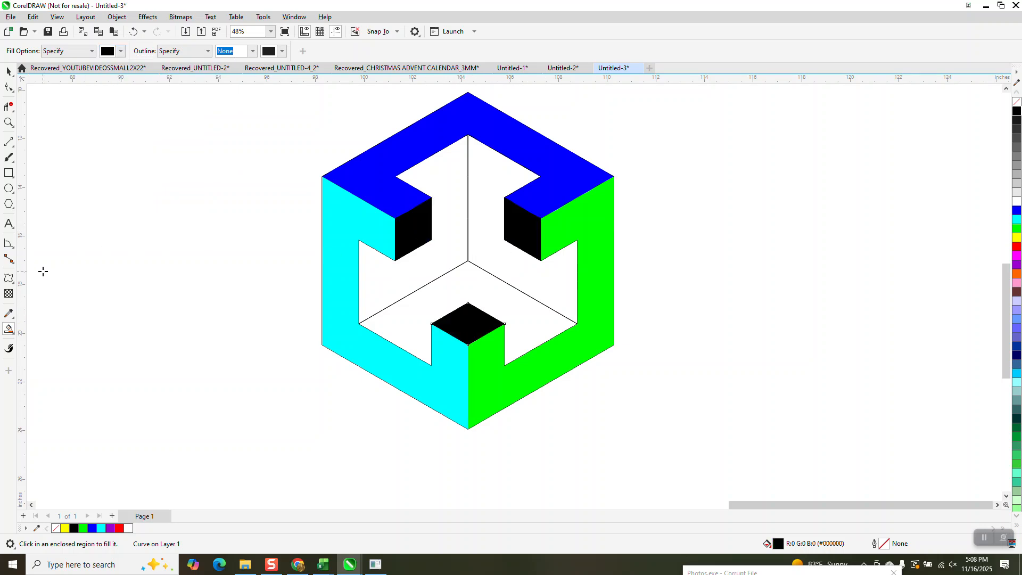
Smart-fill the cube's left, right and bottom inner faces orange
{"action": "left_click", "coordinate": [12, 332]}
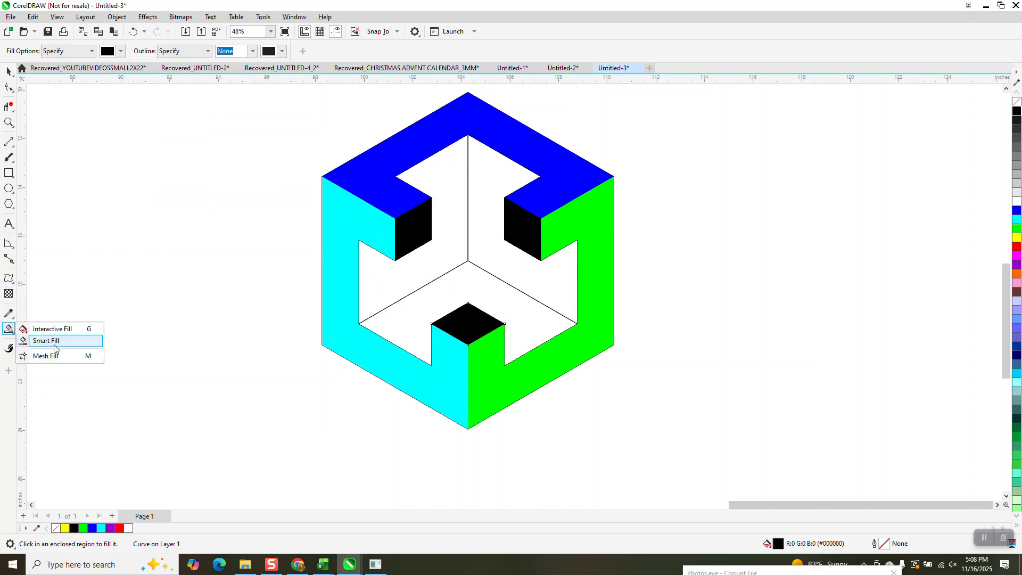
{"action": "left_click", "coordinate": [55, 345]}
{"action": "left_click", "coordinate": [120, 51]}
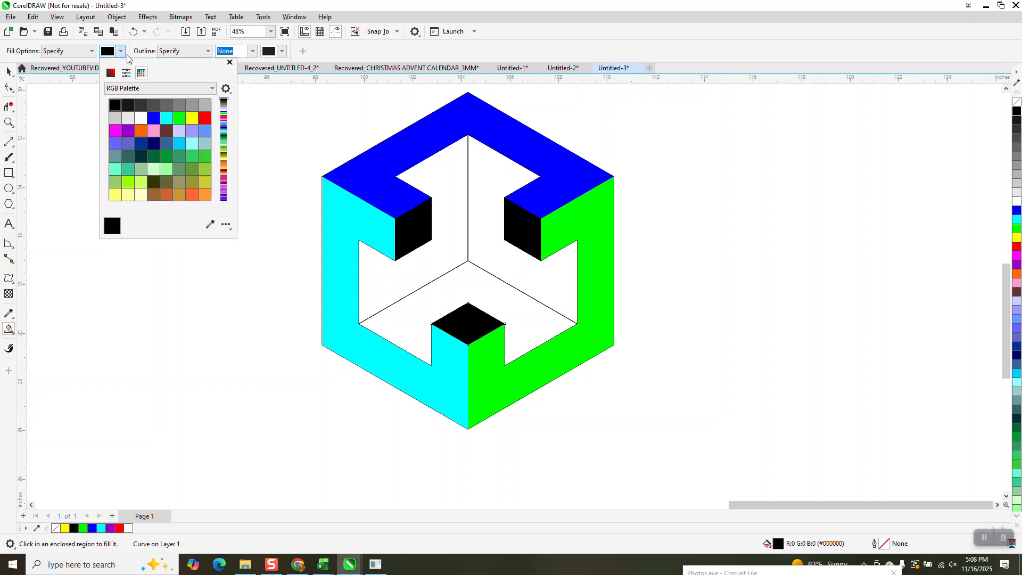
{"action": "left_click", "coordinate": [140, 130]}
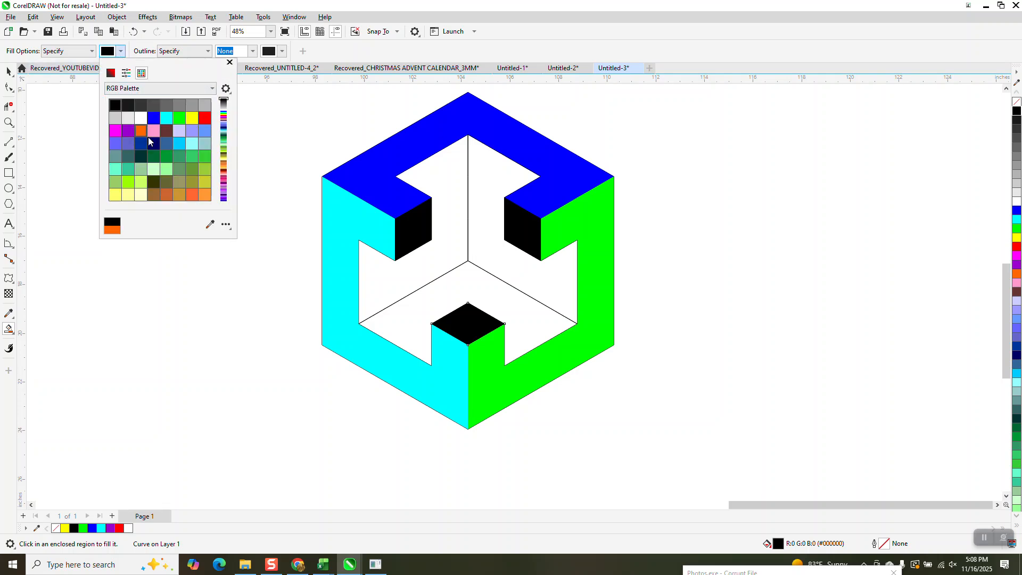
{"action": "left_click", "coordinate": [434, 184]}
{"action": "left_click", "coordinate": [434, 181]}
{"action": "left_click", "coordinate": [484, 183]}
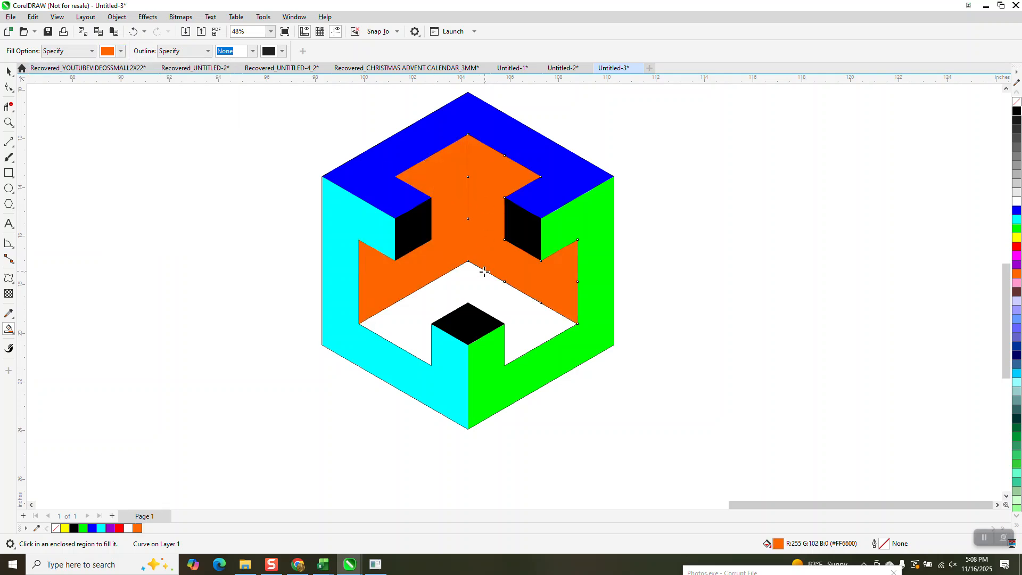
{"action": "left_click", "coordinate": [482, 274]}
Darken the left inner face to #BA4B00 by mixing black into its orange fill
{"action": "left_click", "coordinate": [7, 71]}
{"action": "left_click", "coordinate": [437, 177]}
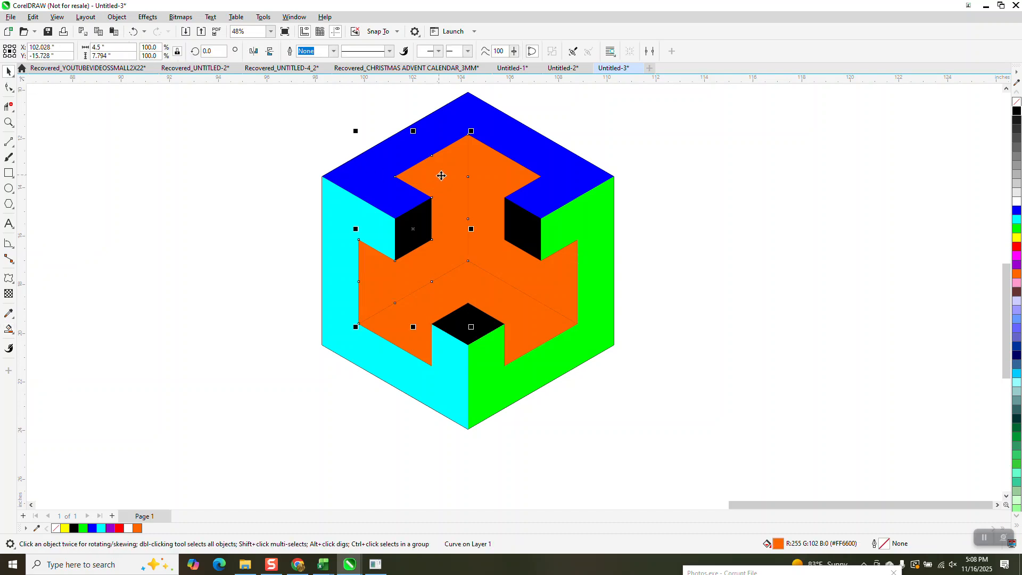
{"action": "left_click", "coordinate": [1016, 111], "text": "ctrl"}
{"action": "left_click", "coordinate": [1016, 111], "text": "ctrl"}
{"action": "left_click", "coordinate": [1016, 112], "text": "ctrl"}
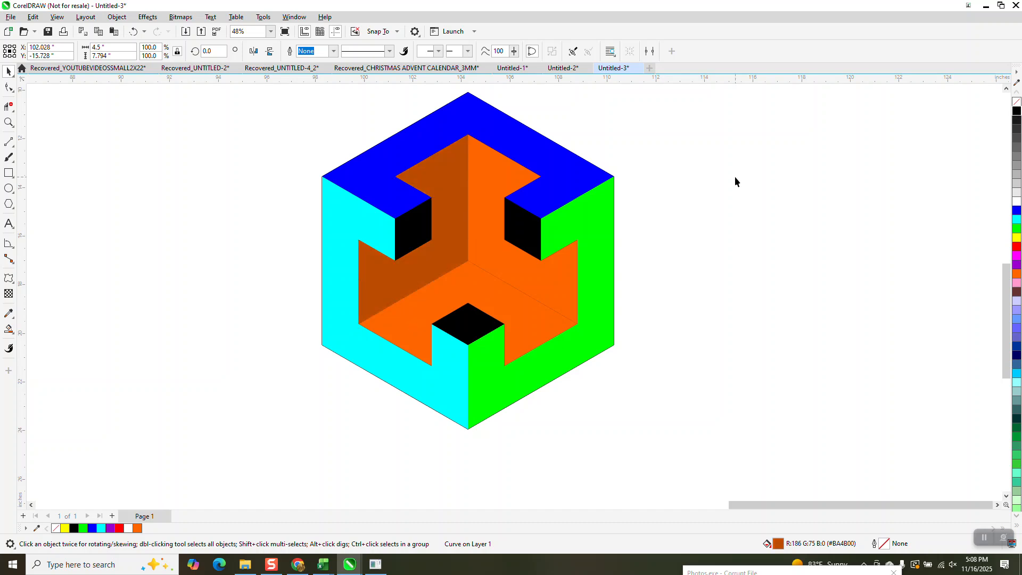
{"action": "left_click", "coordinate": [735, 181]}
Darken the bottom inner face to a deep brown by repeatedly mixing black into its orange fill
{"action": "left_click", "coordinate": [489, 195]}
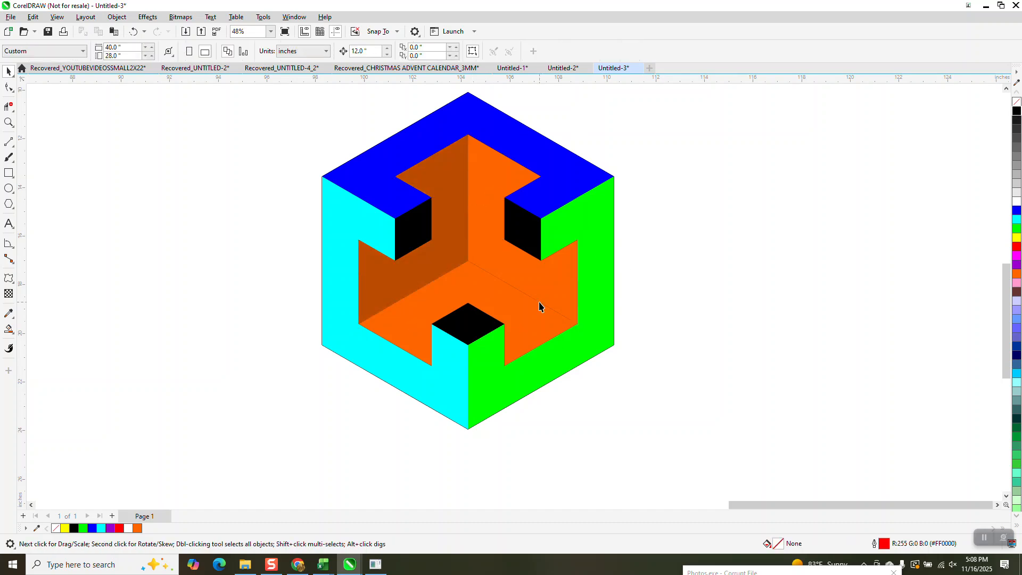
{"action": "left_click", "coordinate": [509, 304]}
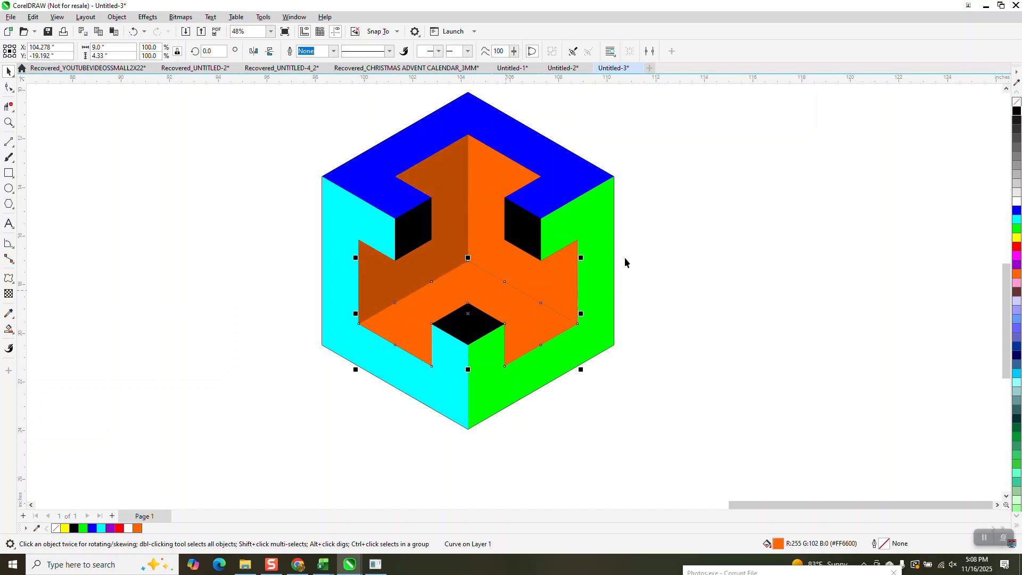
{"action": "left_click", "coordinate": [1017, 112], "text": "ctrl"}
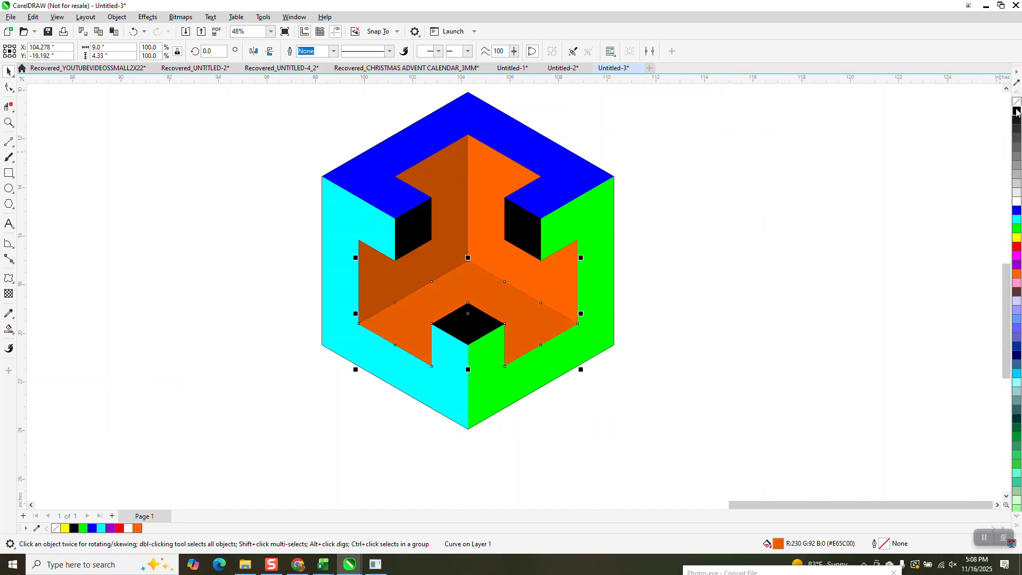
{"action": "left_click", "coordinate": [1016, 112], "text": "ctrl"}
{"action": "left_click", "coordinate": [1017, 111], "text": "ctrl"}
{"action": "left_click", "coordinate": [1016, 111], "text": "ctrl"}
{"action": "left_click", "coordinate": [1017, 111], "text": "ctrl"}
{"action": "left_click", "coordinate": [1017, 111], "text": "ctrl"}
{"action": "left_click", "coordinate": [805, 235]}
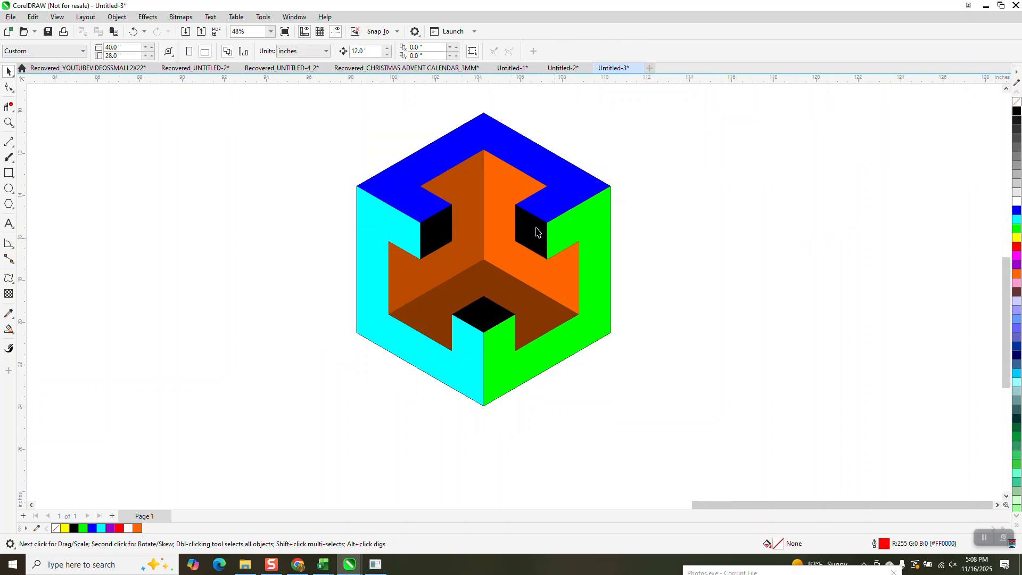
Apply a linear fountain fill to the bottom inner face, running diagonally from brown near the front diamond to black at the upper right
{"action": "scroll", "coordinate": [548, 235], "scroll_direction": "down", "scroll_amount": 1}
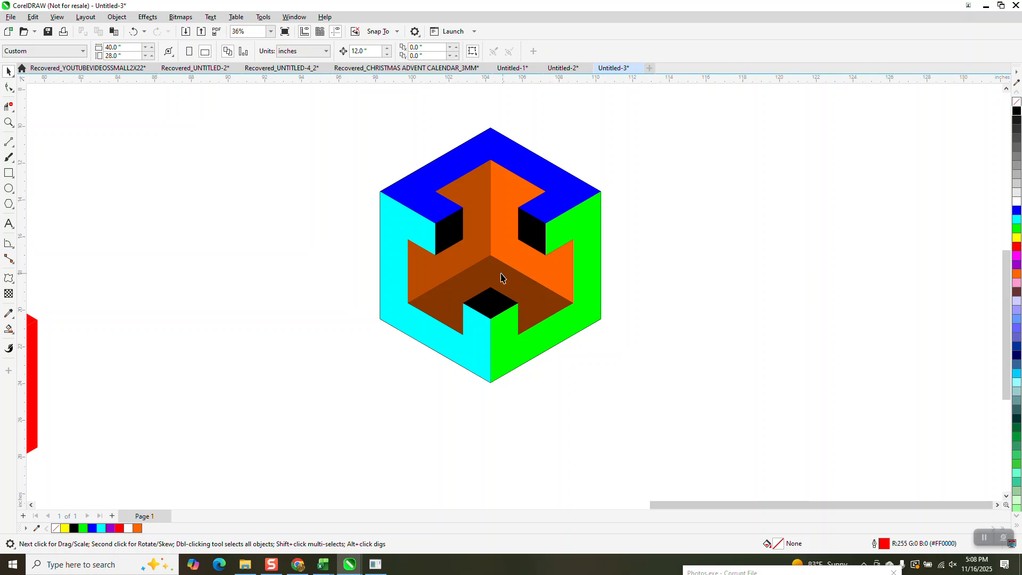
{"action": "left_click", "coordinate": [8, 123]}
{"action": "left_click", "coordinate": [356, 210]}
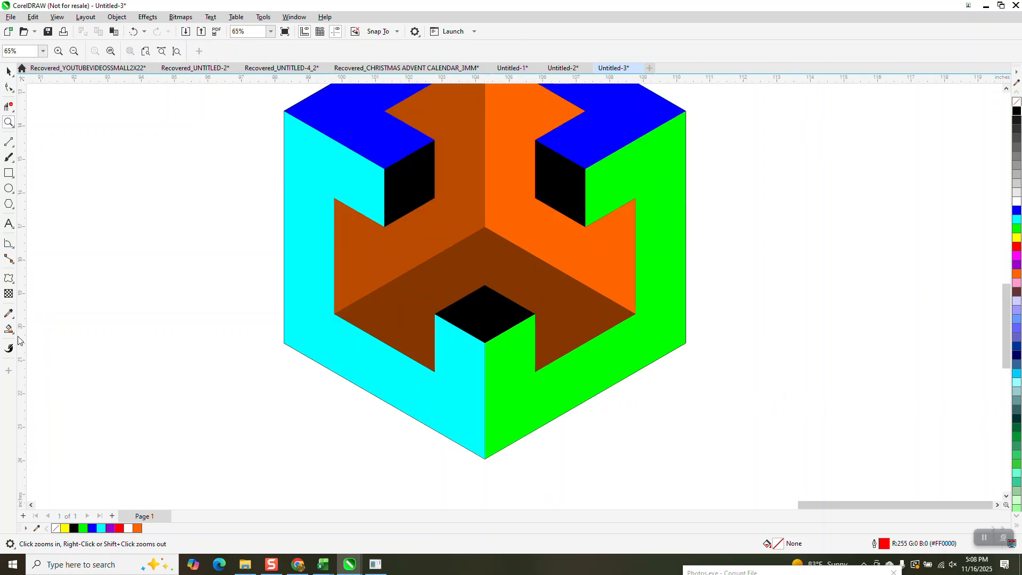
{"action": "left_click", "coordinate": [10, 329]}
{"action": "left_click", "coordinate": [13, 334]}
{"action": "left_click", "coordinate": [42, 329]}
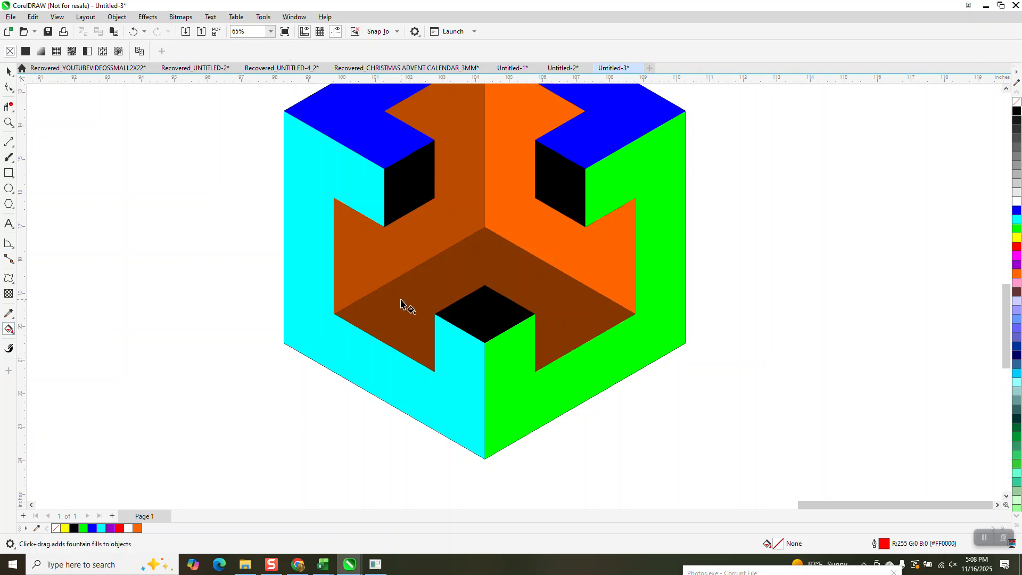
{"action": "left_click", "coordinate": [451, 287]}
{"action": "left_click_drag", "start_coordinate": [509, 271], "coordinate": [466, 333]}
{"action": "left_click_drag", "start_coordinate": [576, 220], "coordinate": [588, 205]}
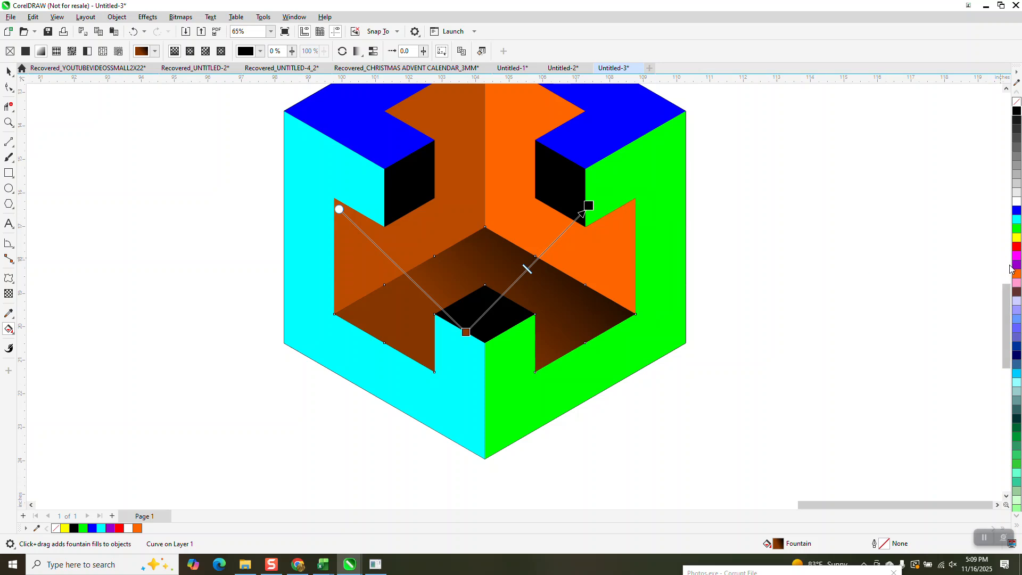
Set the fountain fill's start colour to orange and adjust the position of its black end
{"action": "left_click_drag", "start_coordinate": [1018, 276], "coordinate": [466, 332]}
{"action": "left_click_drag", "start_coordinate": [589, 205], "coordinate": [570, 193]}
{"action": "key", "text": "Escape"}
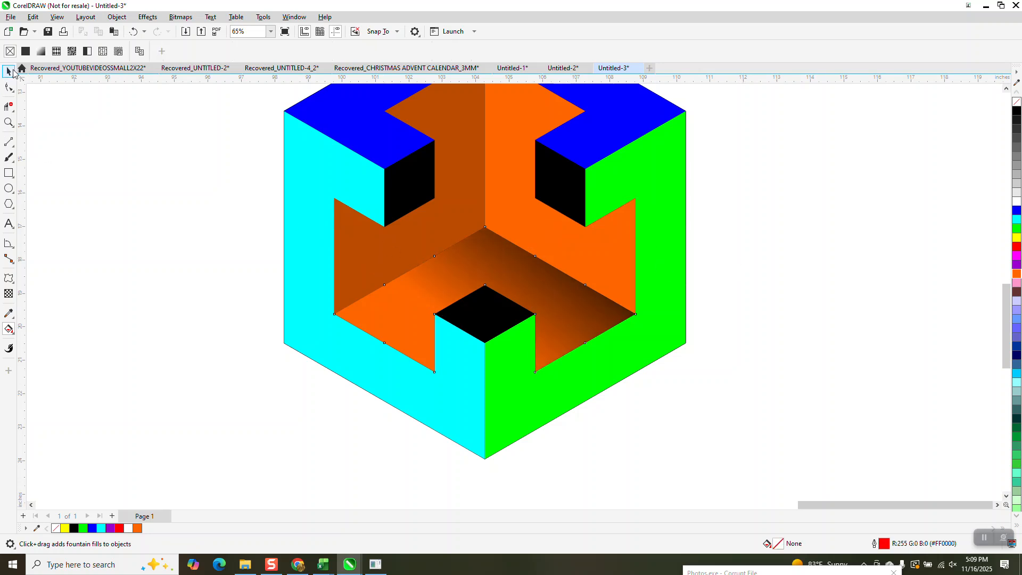
Delete the cube's right and left inner faces, keeping only the bottom inner face with the fountain fill
{"action": "left_click", "coordinate": [9, 72]}
{"action": "scroll", "coordinate": [444, 436], "scroll_direction": "down", "scroll_amount": 2}
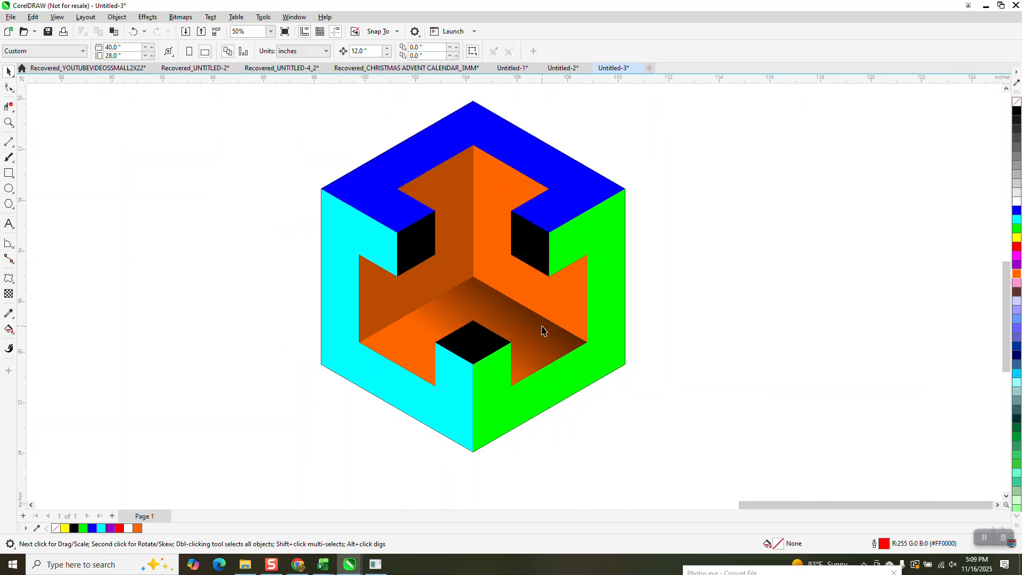
{"action": "left_click", "coordinate": [545, 307]}
{"action": "key", "text": "Delete"}
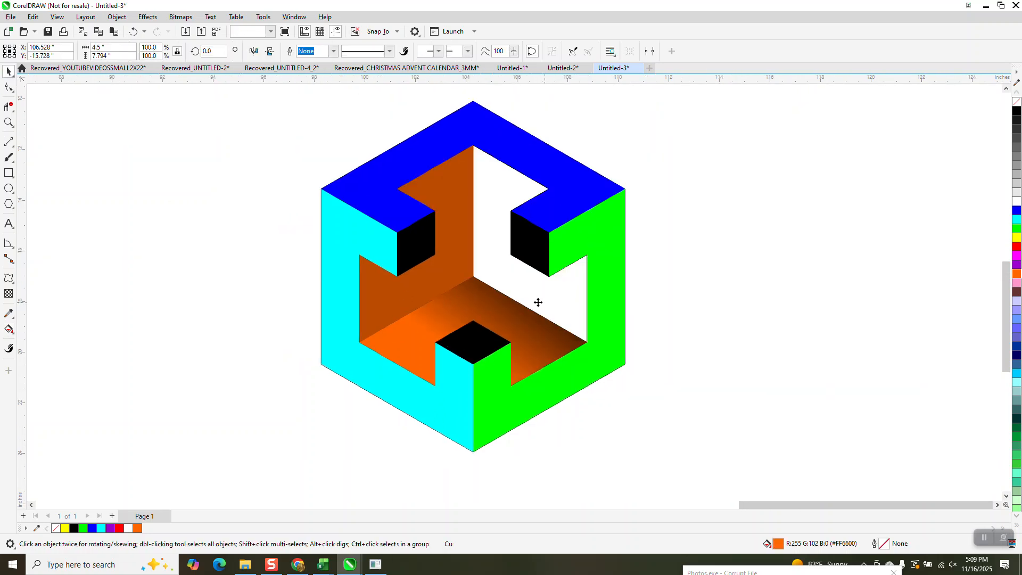
{"action": "left_click", "coordinate": [459, 275]}
{"action": "key", "text": "Delete"}
Rotate two copies of the fountain-filled bottom face about the cube's centre, at 120° and 240°, to form the other inner faces
{"action": "left_click", "coordinate": [483, 303]}
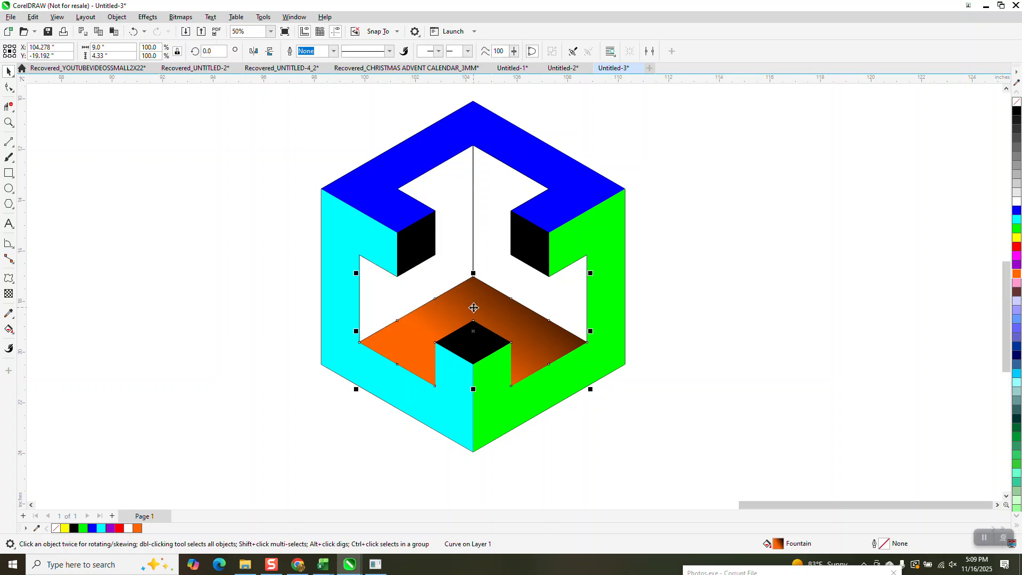
{"action": "left_click", "coordinate": [473, 331]}
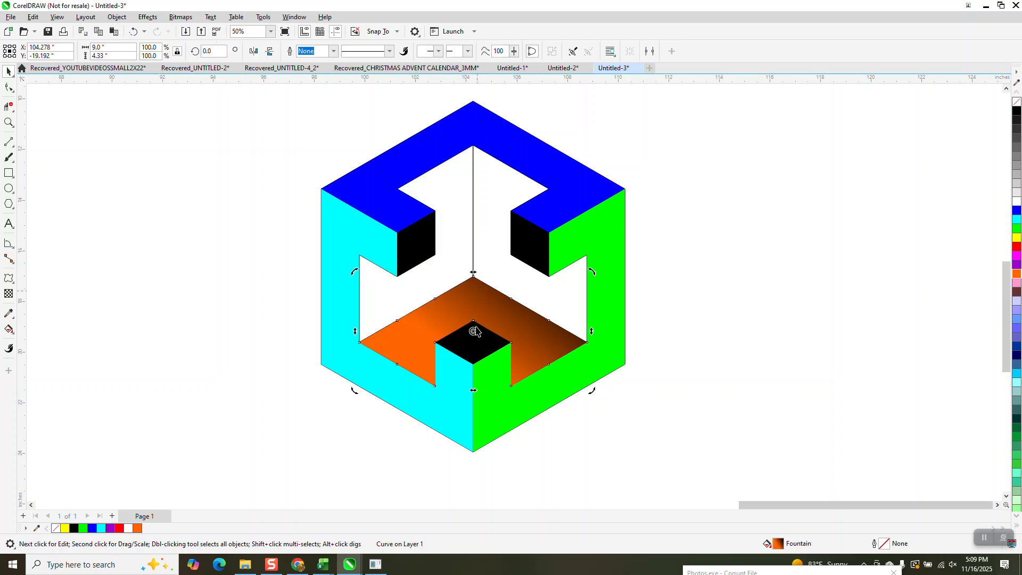
{"action": "left_click_drag", "start_coordinate": [473, 330], "coordinate": [473, 275]}
{"action": "left_click_drag", "start_coordinate": [222, 52], "coordinate": [175, 56]}
{"action": "type", "text": "120"}
{"action": "key", "text": "Return"}
{"action": "key", "text": "ctrl+d"}
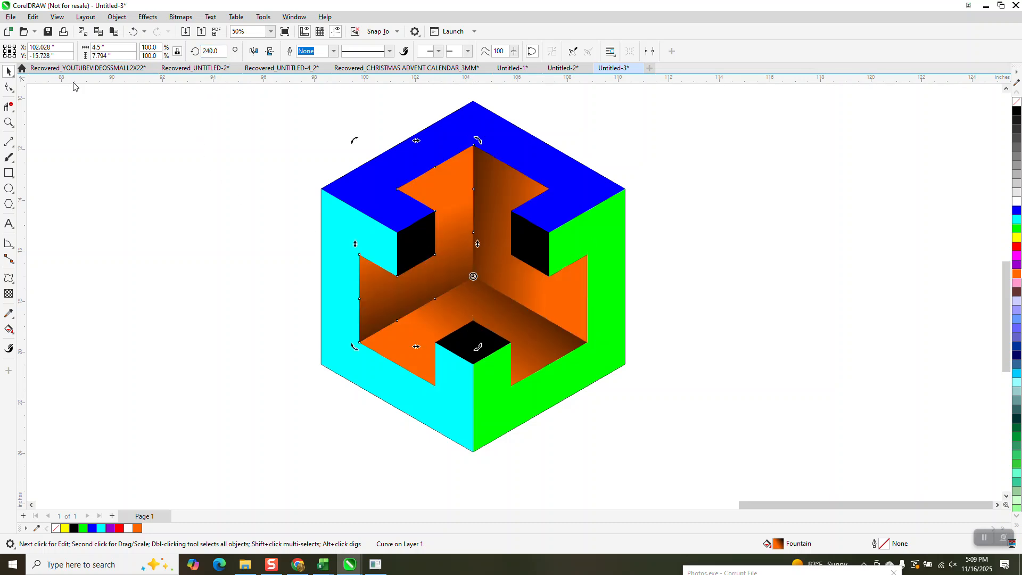
{"action": "left_click", "coordinate": [655, 266]}
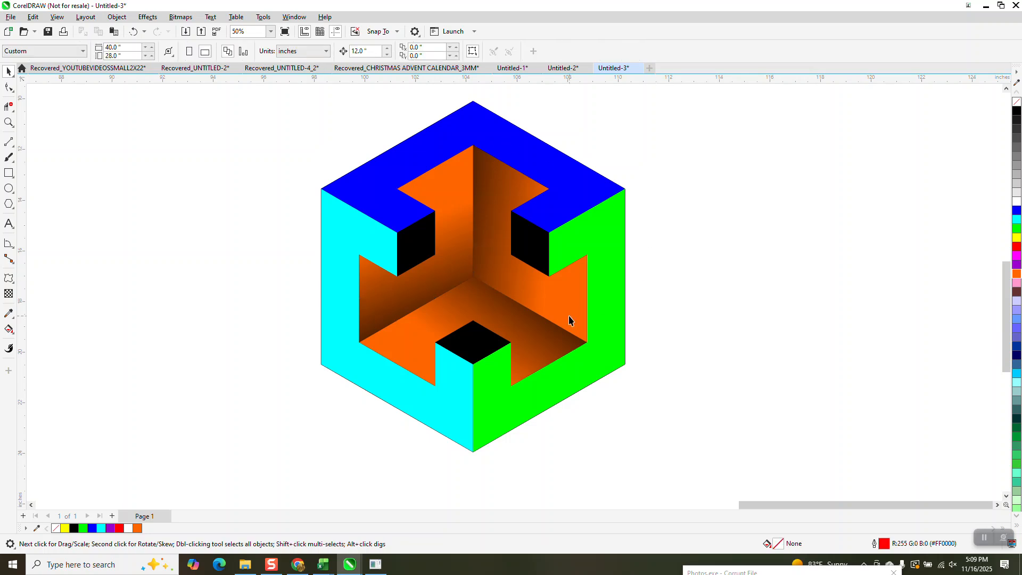
Move the whole large cyan, purple and red cube from beside the page to just beyond the orange-filled cube
{"action": "scroll", "coordinate": [414, 400], "scroll_direction": "down", "scroll_amount": 1}
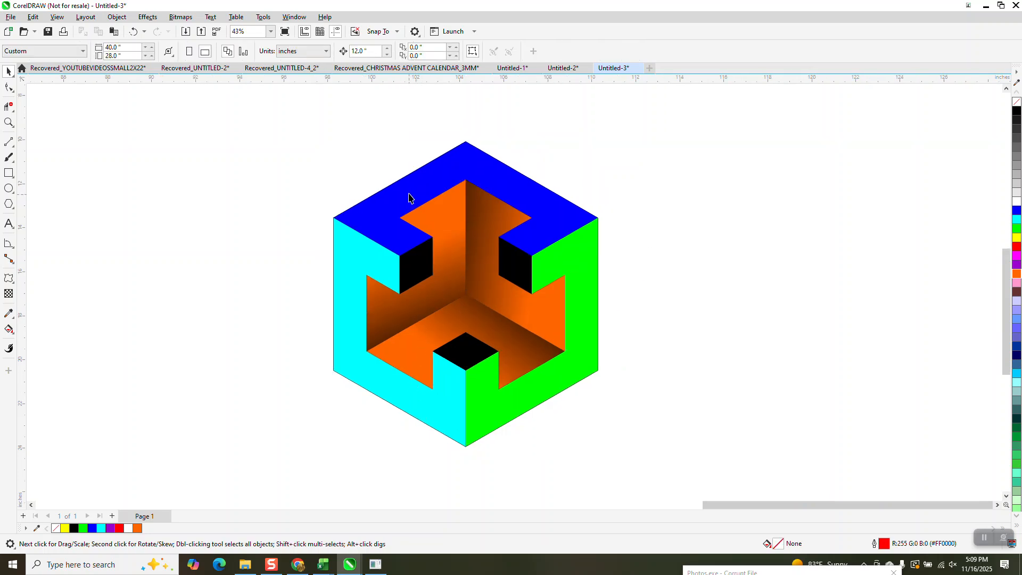
{"action": "scroll", "coordinate": [408, 199], "scroll_direction": "down", "scroll_amount": 10}
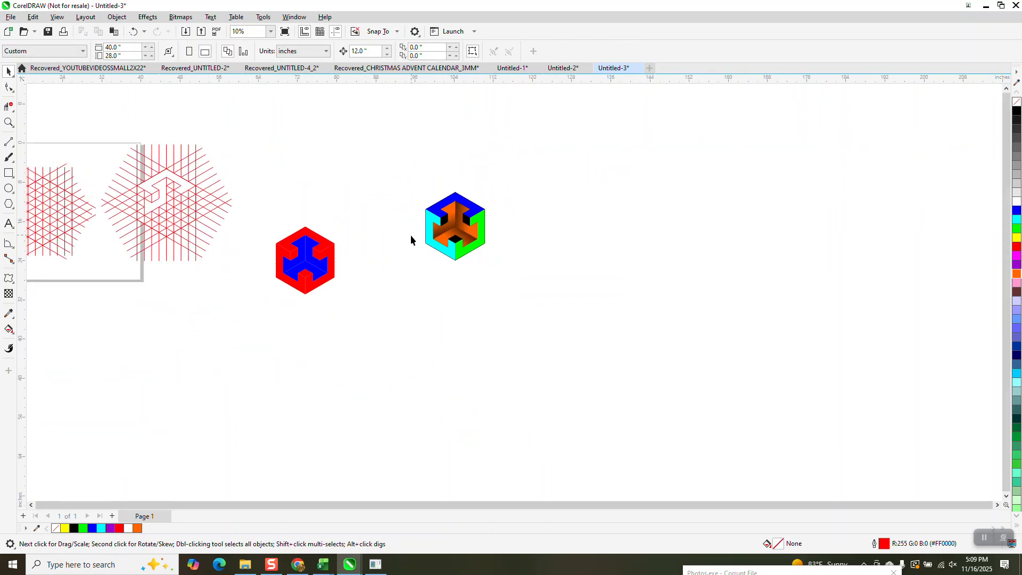
{"action": "scroll", "coordinate": [410, 234], "scroll_direction": "down", "scroll_amount": 2}
{"action": "left_click_drag", "start_coordinate": [43, 166], "coordinate": [136, 259]}
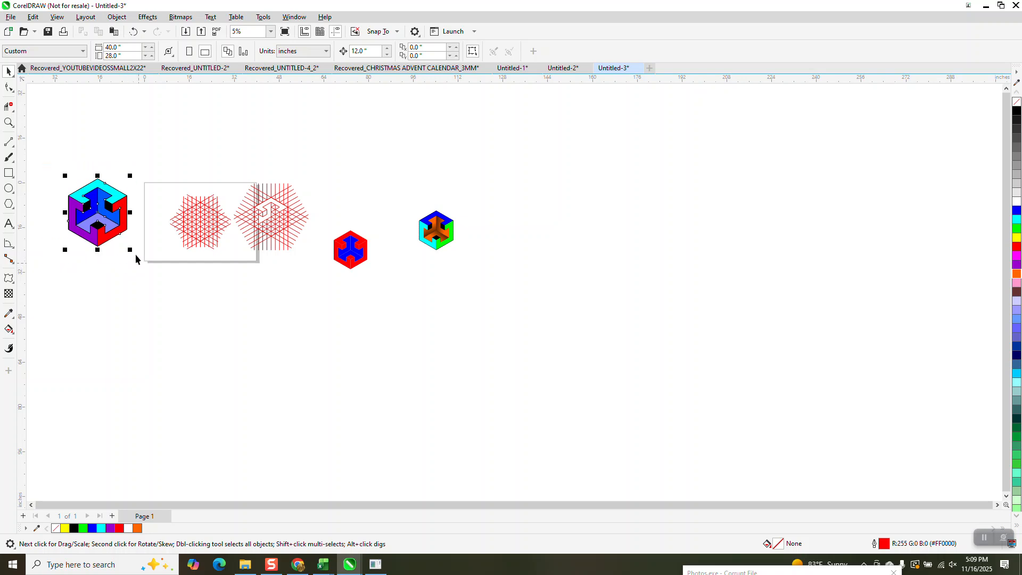
{"action": "left_click_drag", "start_coordinate": [114, 213], "coordinate": [500, 228]}
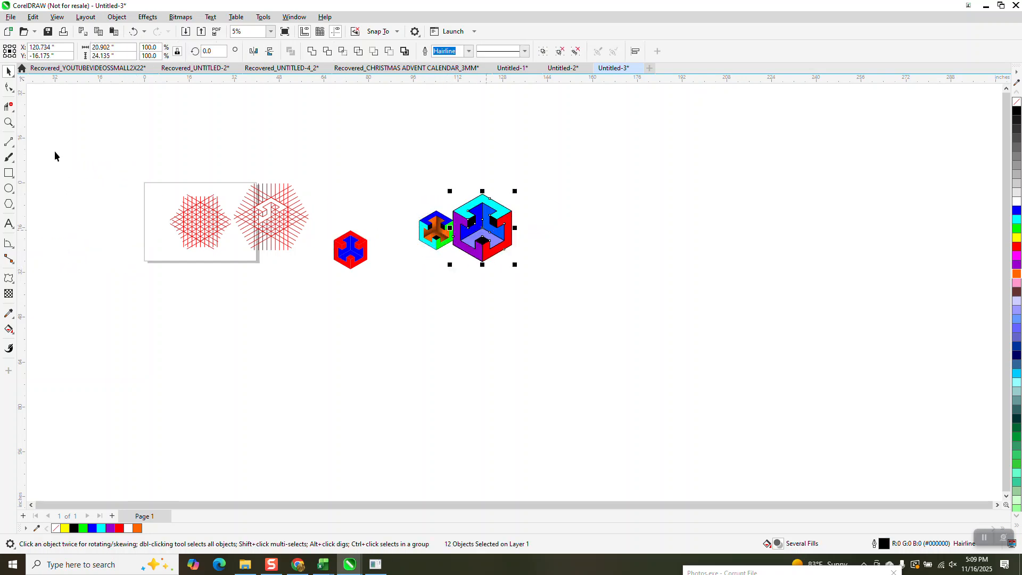
Examine the partly cleaned isometric grid and the two multicoloured cubes close up
{"action": "left_click", "coordinate": [9, 123]}
{"action": "left_click_drag", "start_coordinate": [223, 175], "coordinate": [353, 286]}
{"action": "left_click_drag", "start_coordinate": [317, 137], "coordinate": [588, 313]}
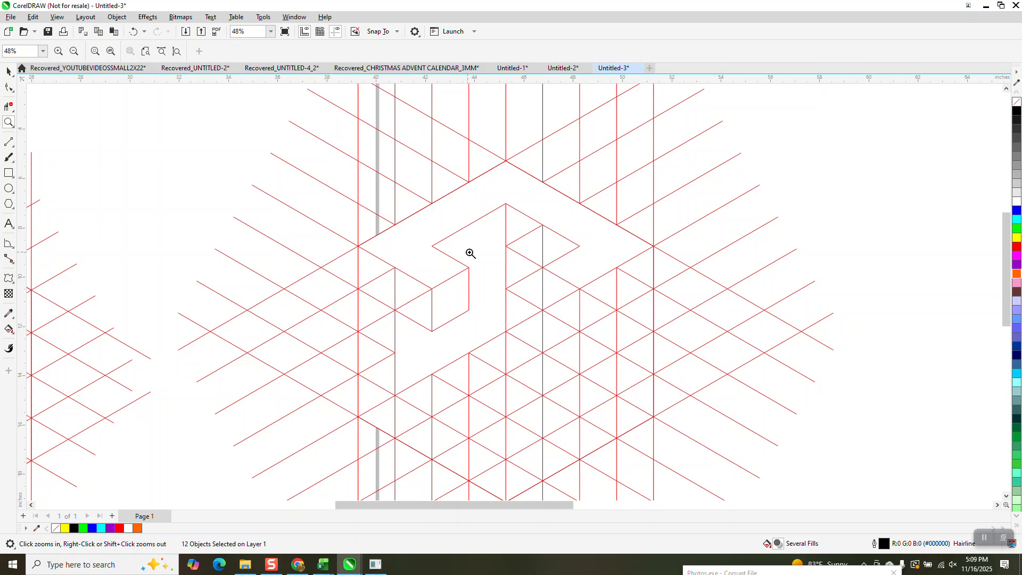
{"action": "scroll", "coordinate": [418, 334], "scroll_direction": "down", "scroll_amount": 3}
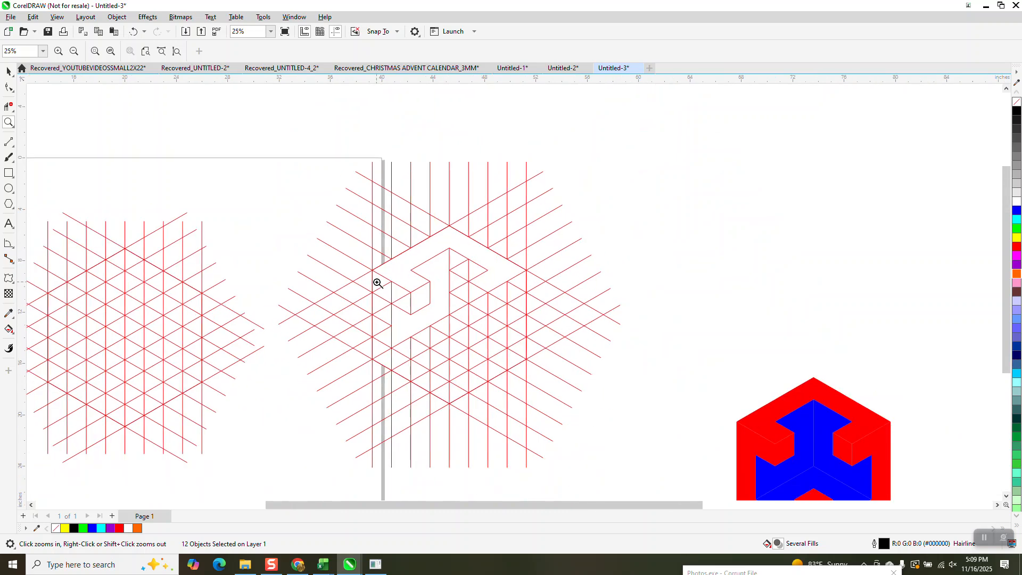
{"action": "left_click_drag", "start_coordinate": [781, 365], "coordinate": [781, 366]}
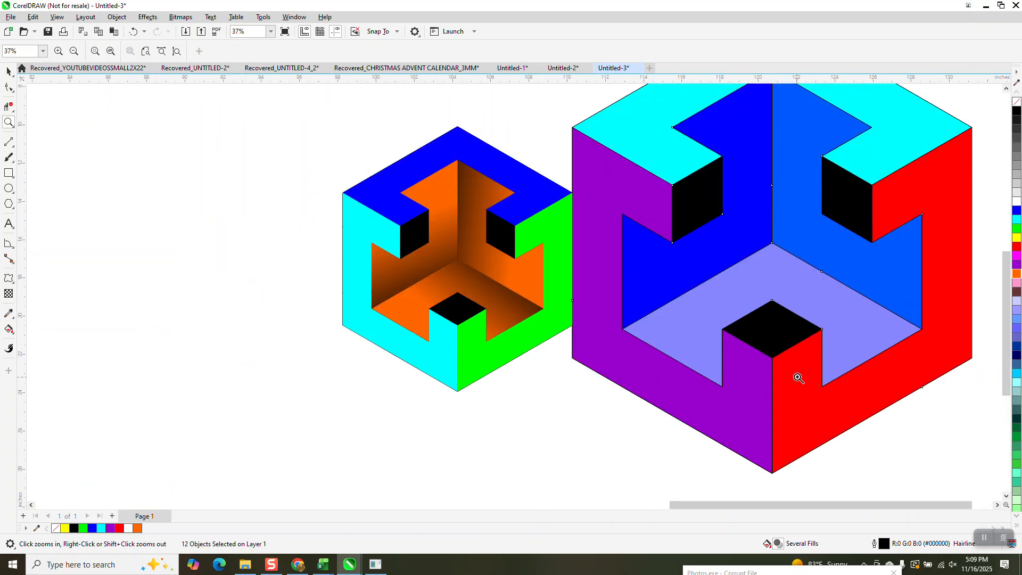